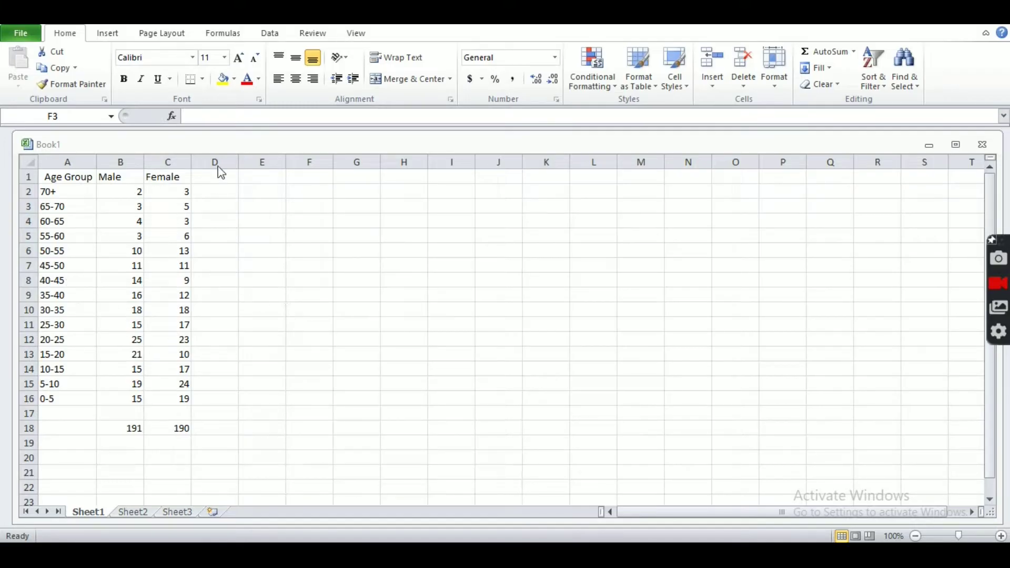
Step: Compare the spreadsheet with the reference pyramid image
key(alt+Tab)
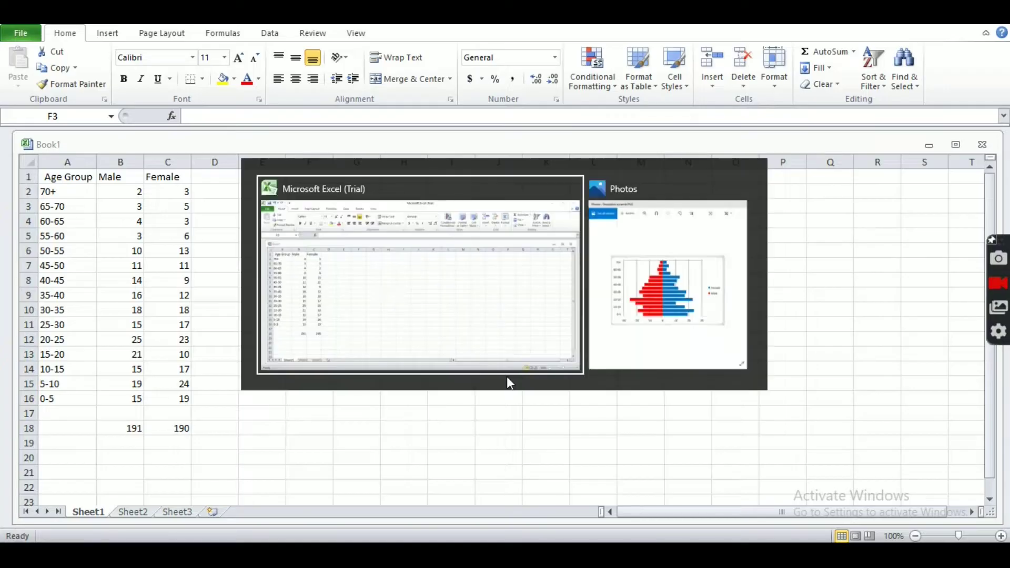
key(alt+Tab)
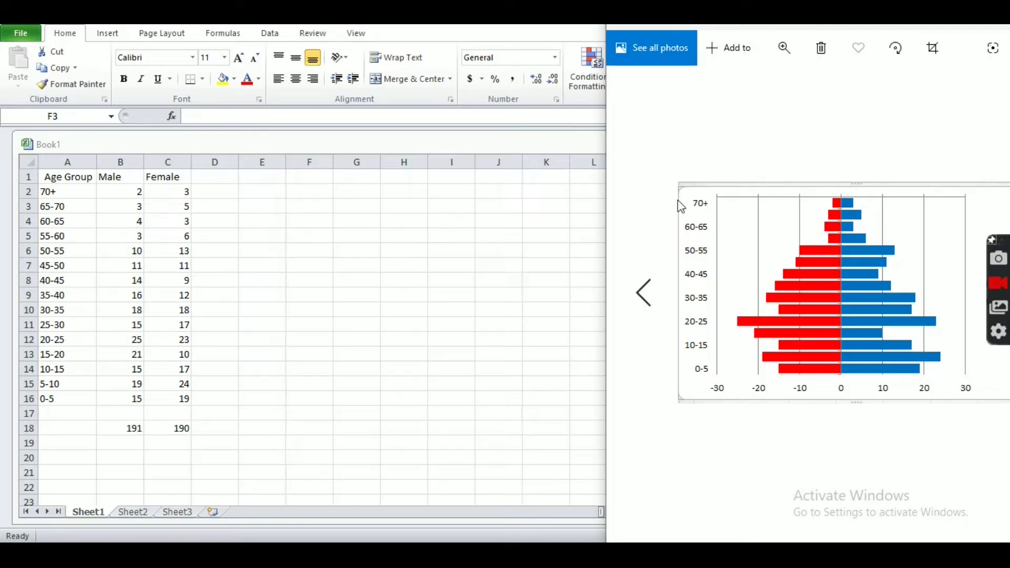
key(alt+Tab)
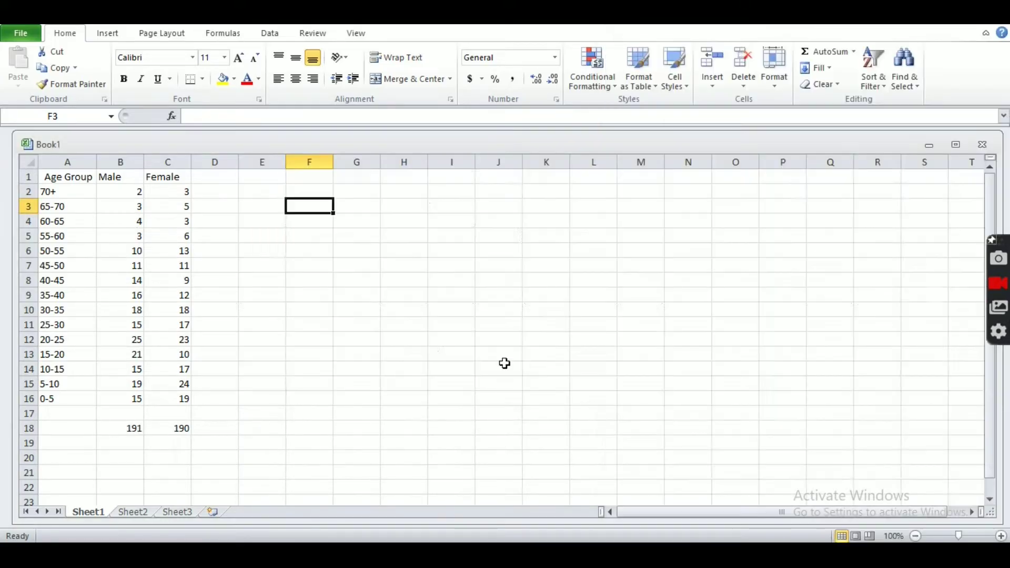
click(350, 296)
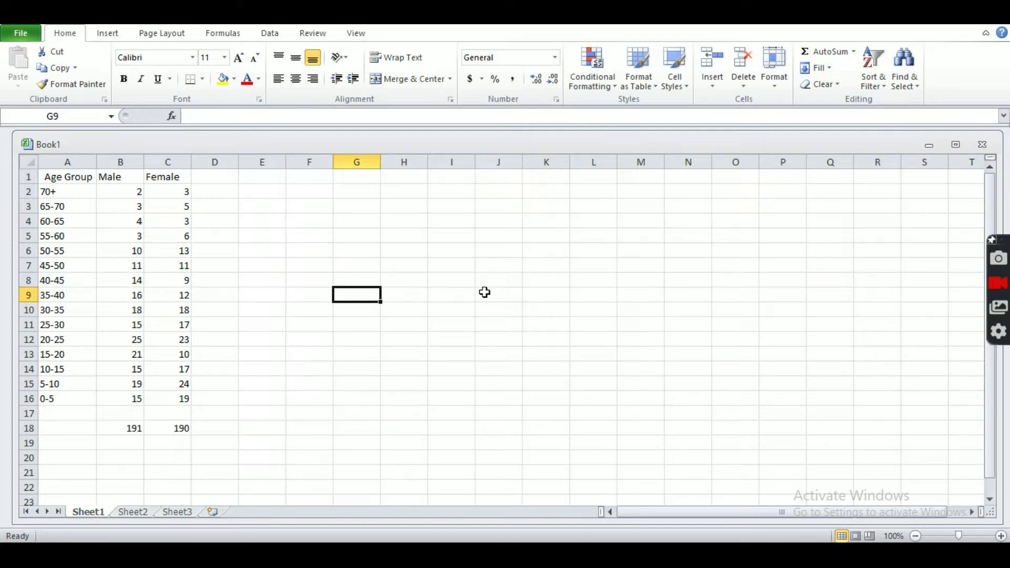
click(447, 265)
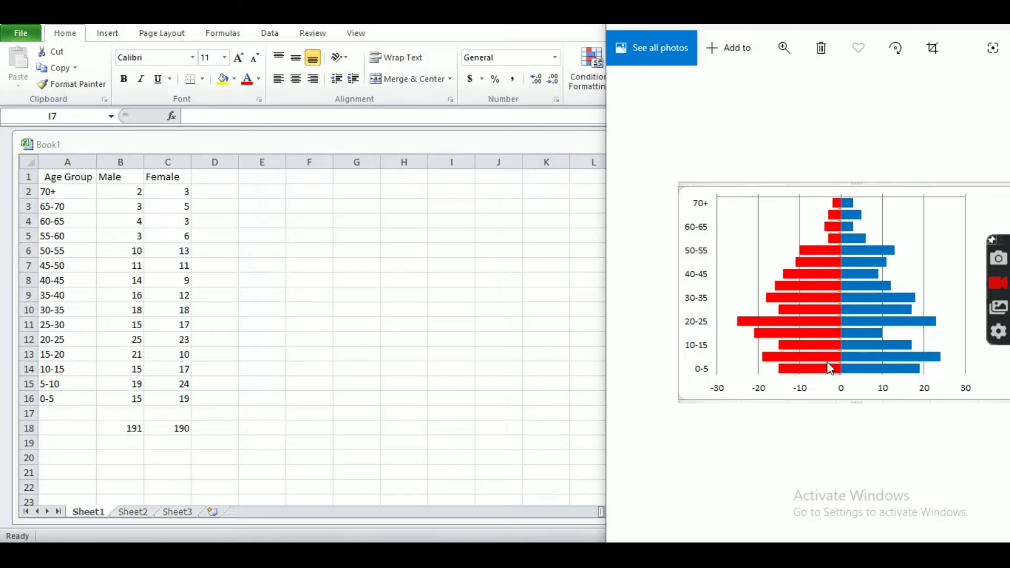
key(alt+Tab)
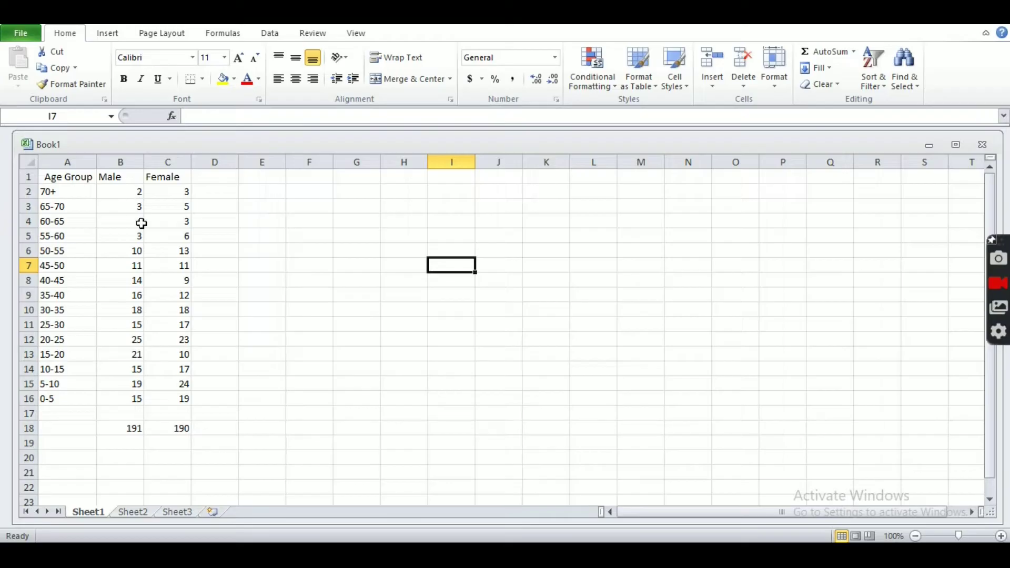
Step: Copy the male counts B2:B16 into column D and head it 'Male'
click(135, 194)
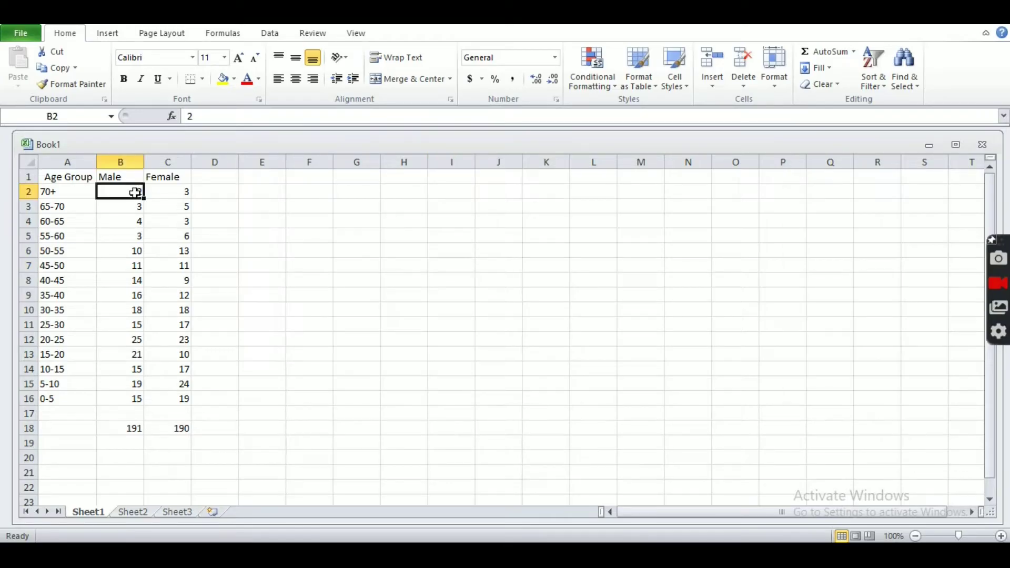
drag(124, 191, 122, 394)
key(ctrl+c)
click(221, 192)
key(ctrl+v)
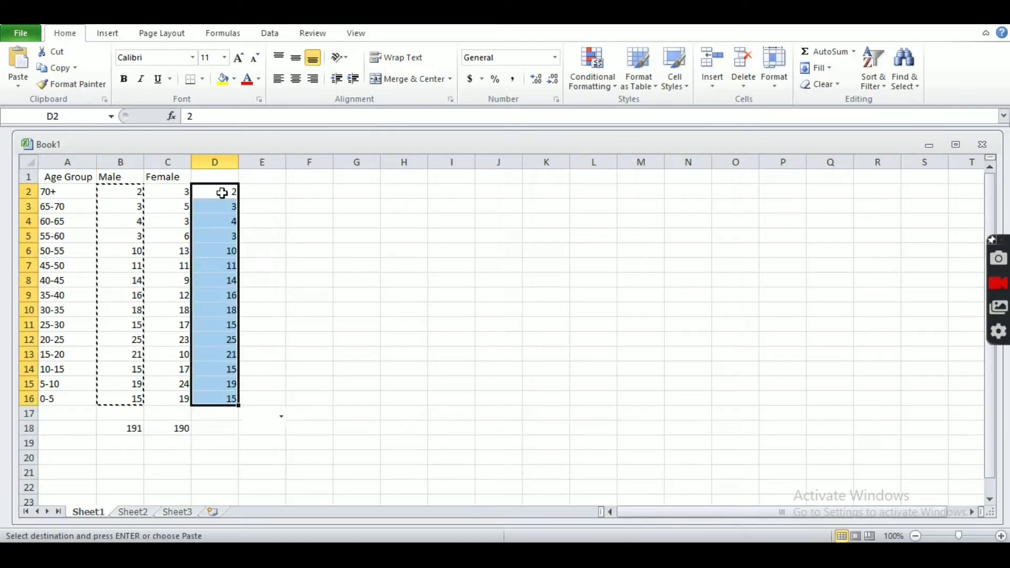
click(307, 205)
click(212, 173)
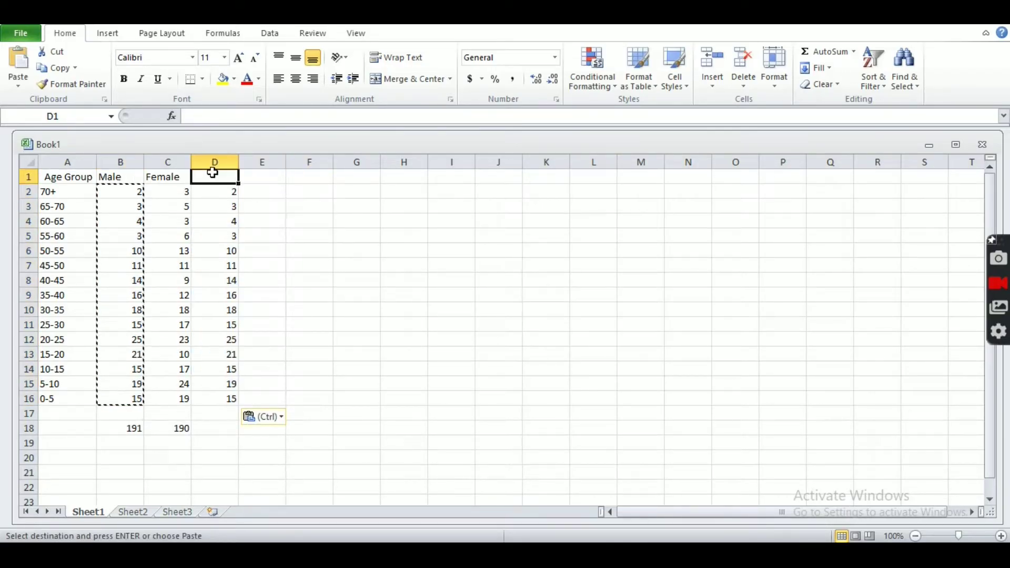
text(Ma)
click(223, 195)
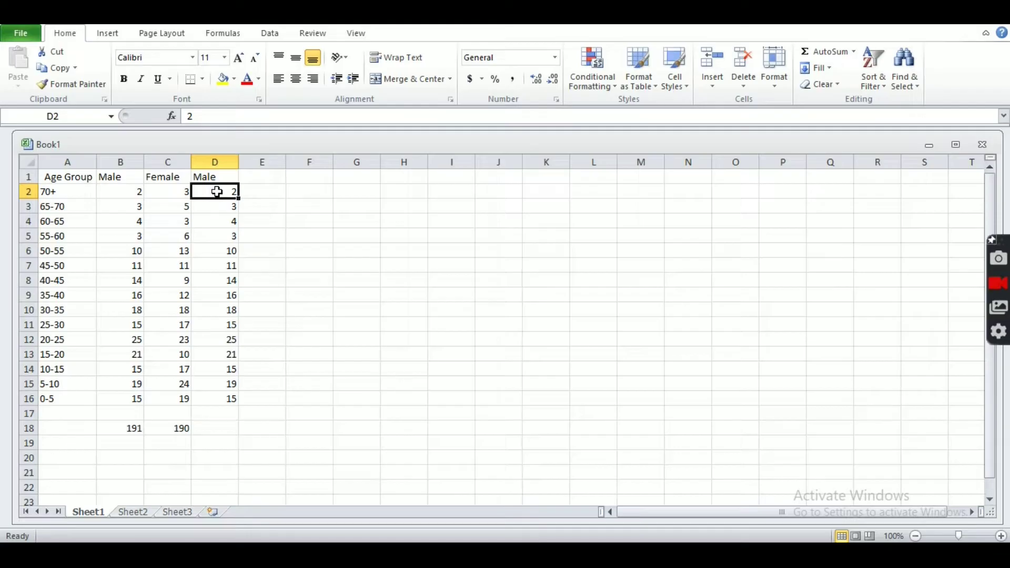
Step: Enter =-B2 in D2 and fill it down to D16 to negate the counts
double_click(218, 192)
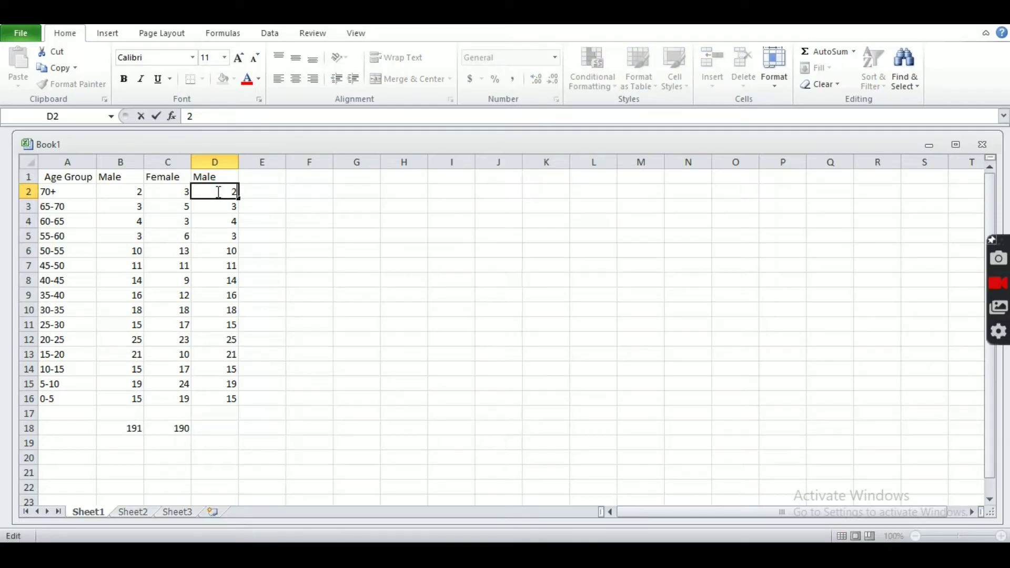
text(=-)
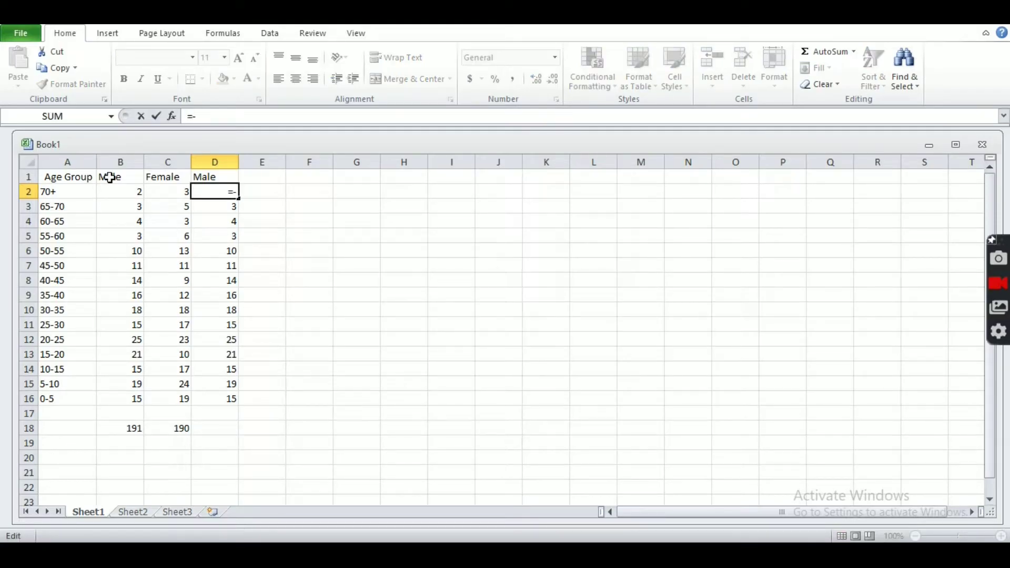
click(124, 191)
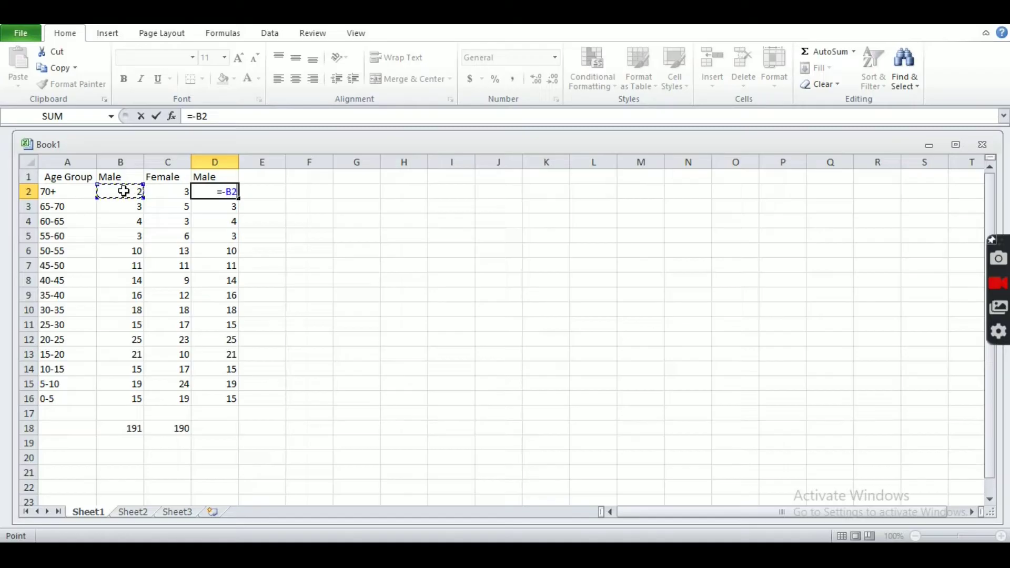
key(Return)
click(227, 193)
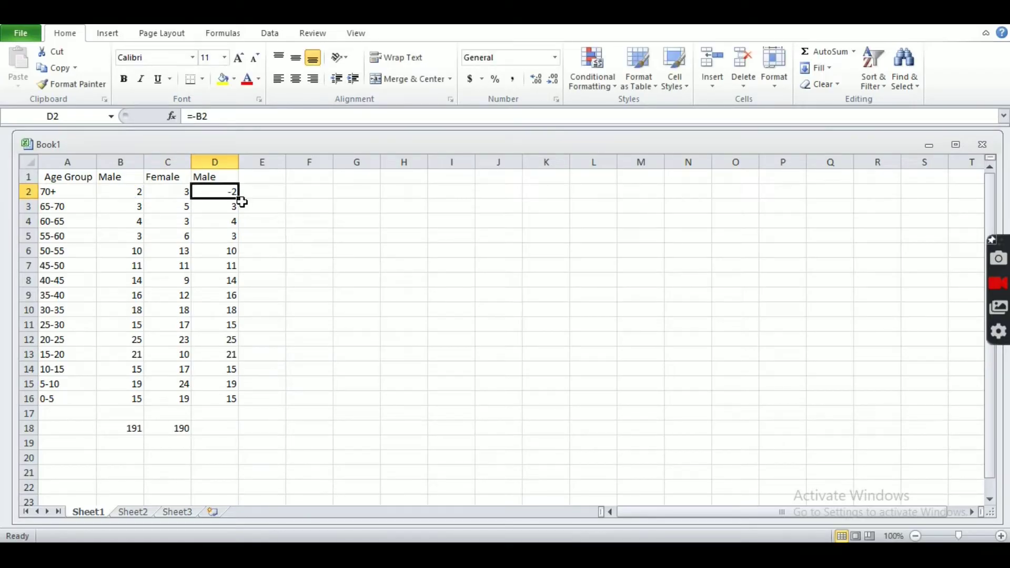
drag(237, 199, 234, 404)
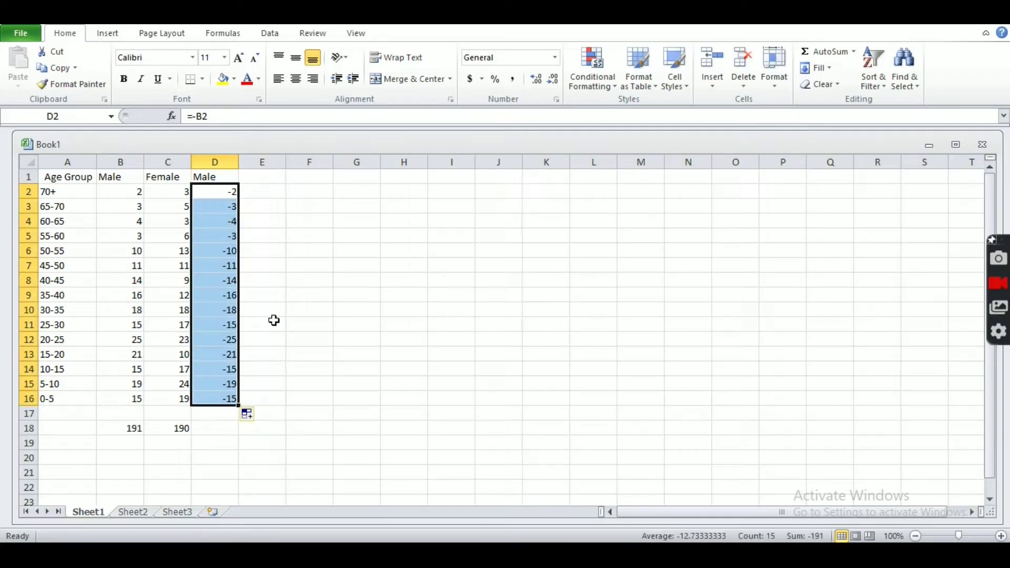
click(308, 294)
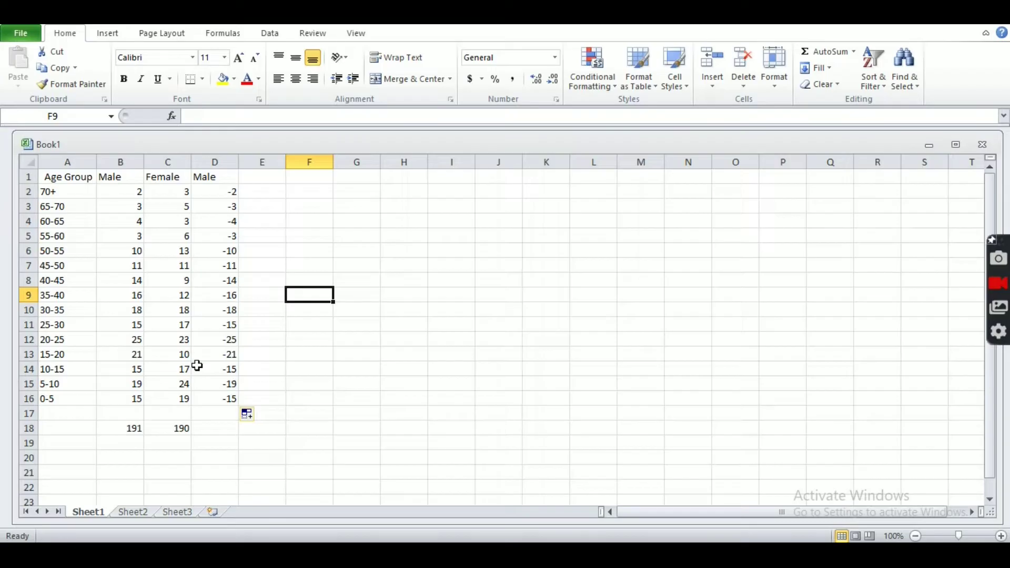
click(450, 266)
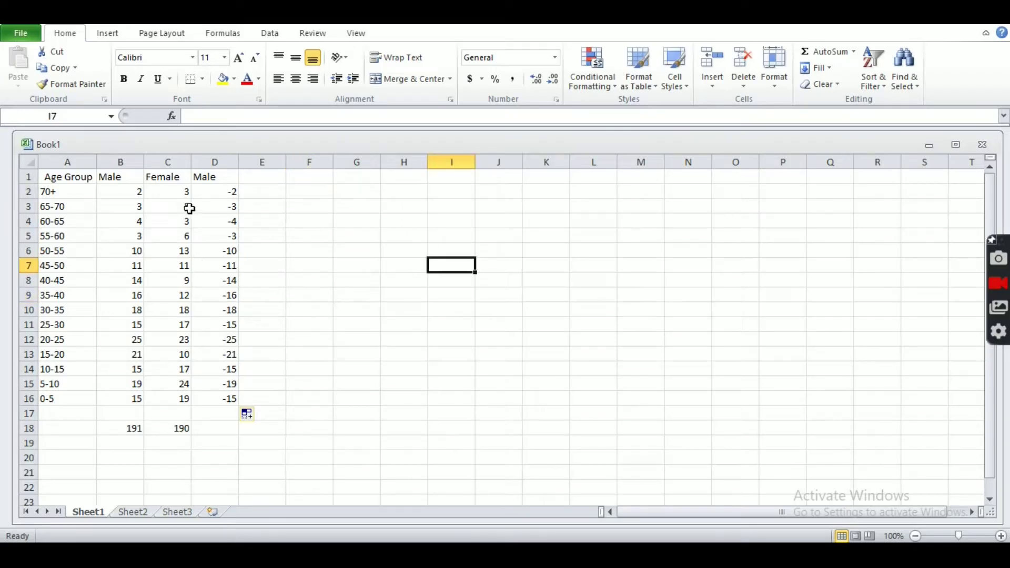
Step: Select the whole table A1:D16, undoing an accidental fill into A2
click(90, 178)
drag(99, 184, 203, 261)
key(ctrl+z)
double_click(77, 177)
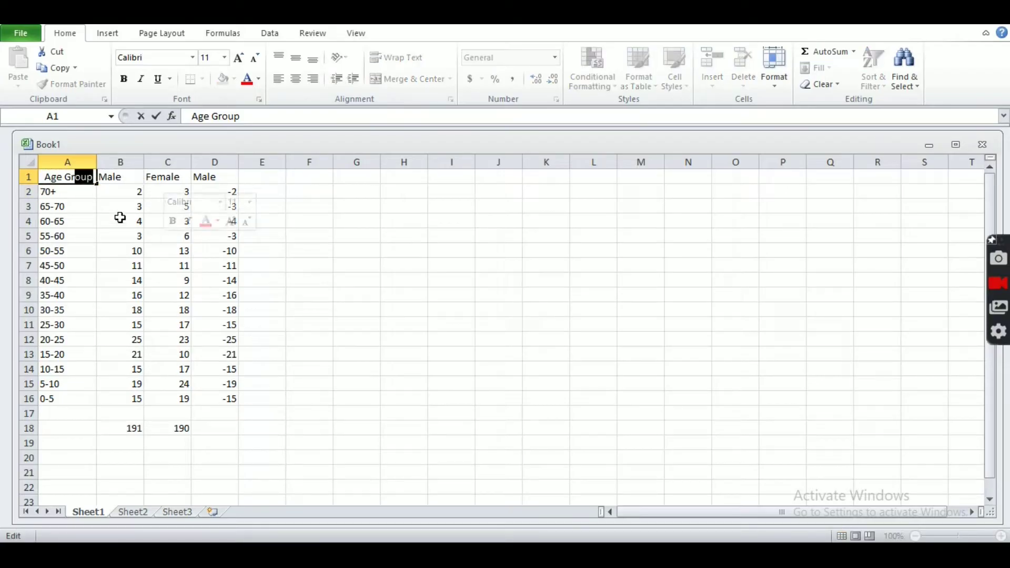
click(59, 176)
click(351, 223)
click(70, 175)
drag(70, 175, 214, 395)
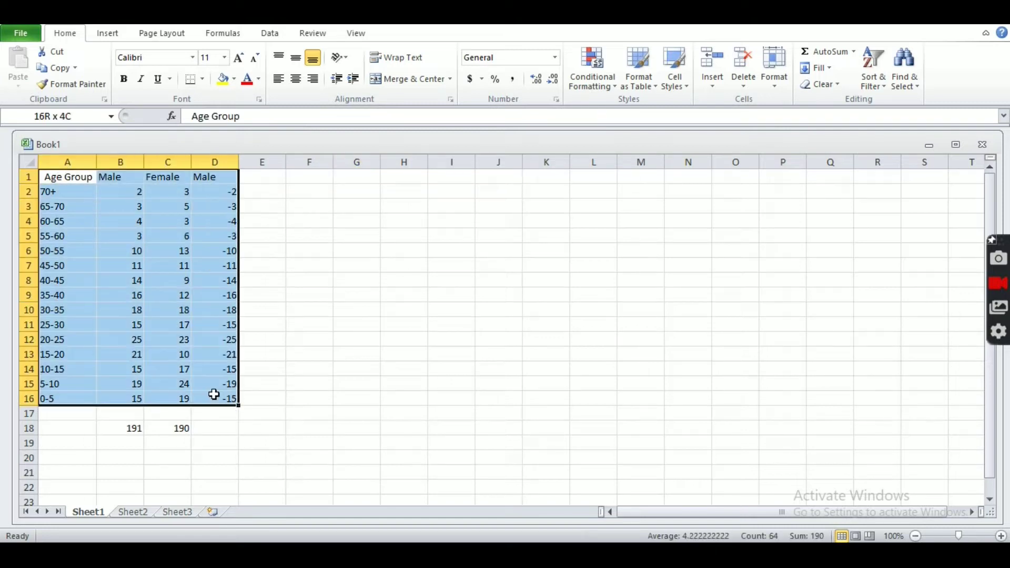
Step: Insert a 2-D Clustered Bar chart from the selected data
click(108, 33)
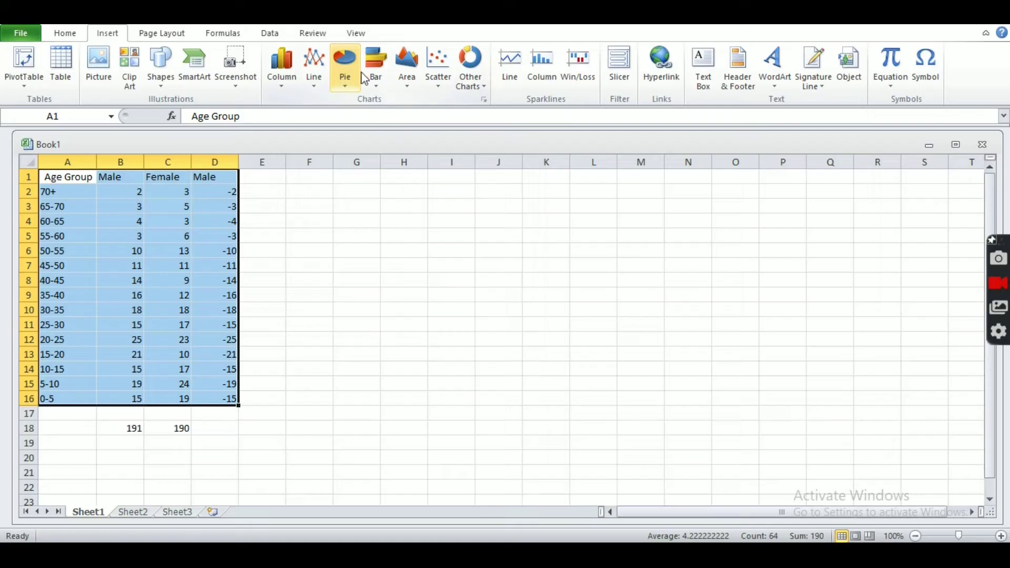
click(375, 86)
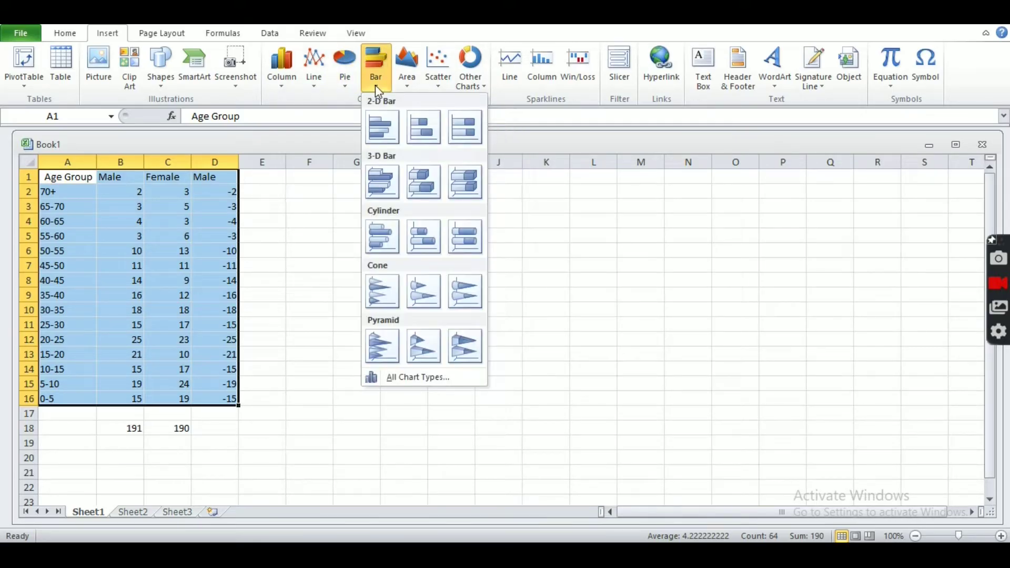
click(382, 124)
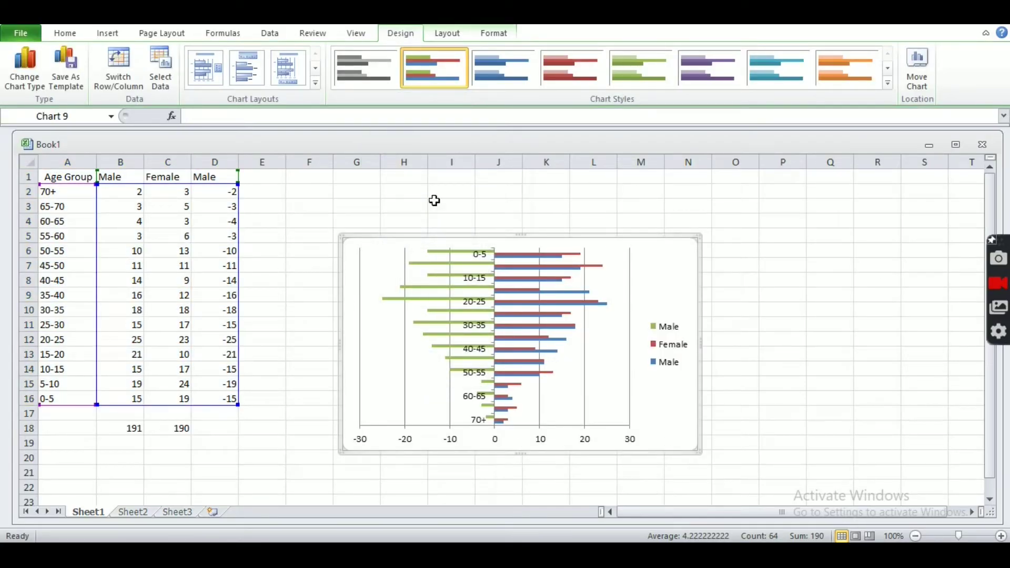
Step: Compare the new bar chart with the reference pyramid image
key(alt+Tab)
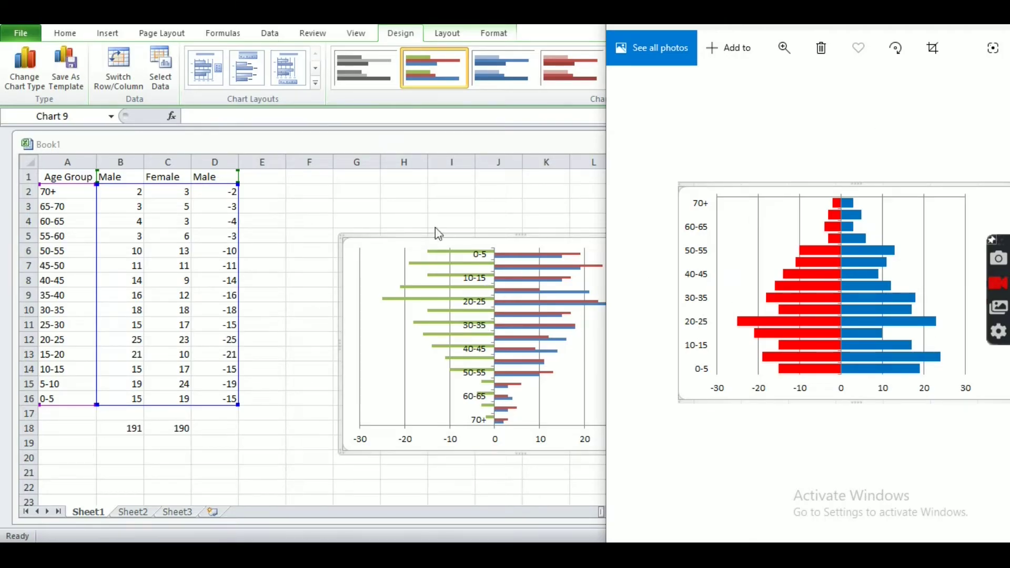
click(373, 245)
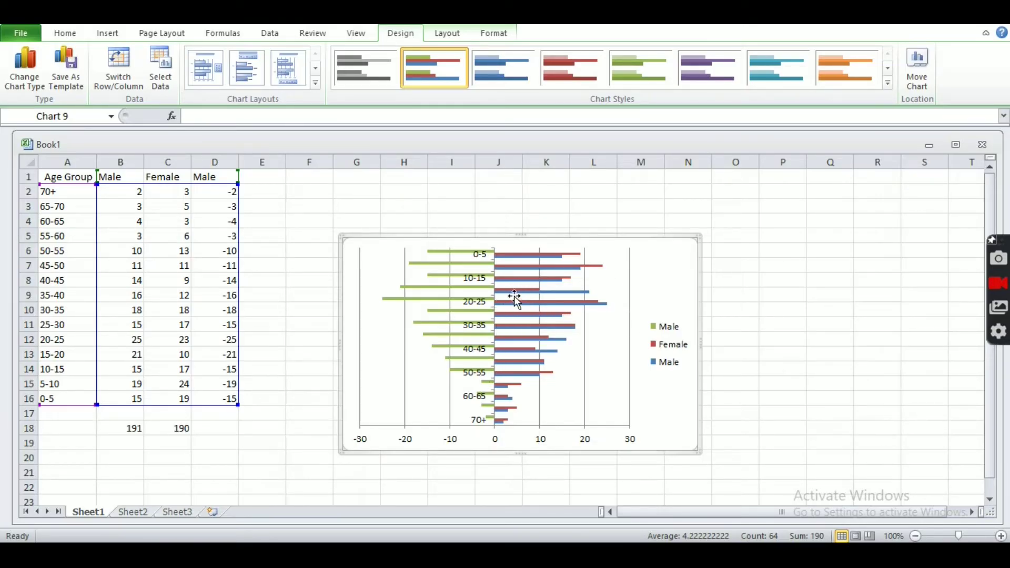
click(535, 290)
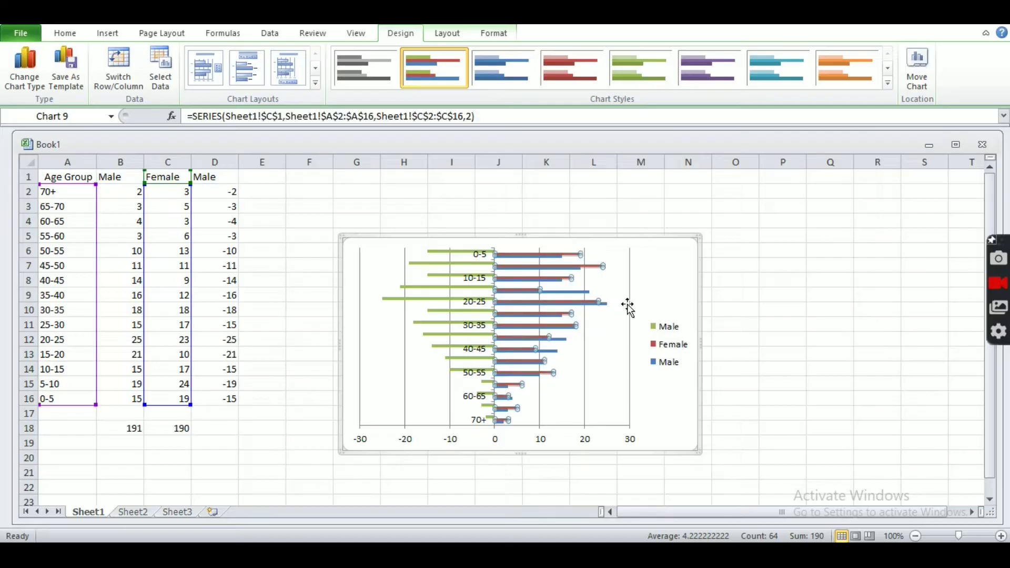
click(608, 331)
Step: Close the Format Plot Area dialog and bring up the plot area's context menu
right_click(605, 338)
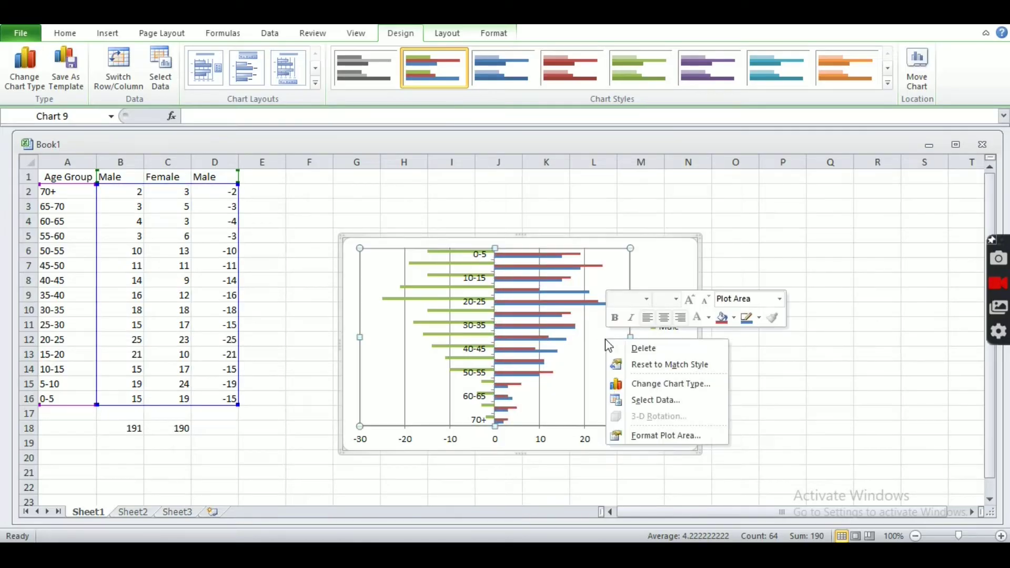
click(640, 437)
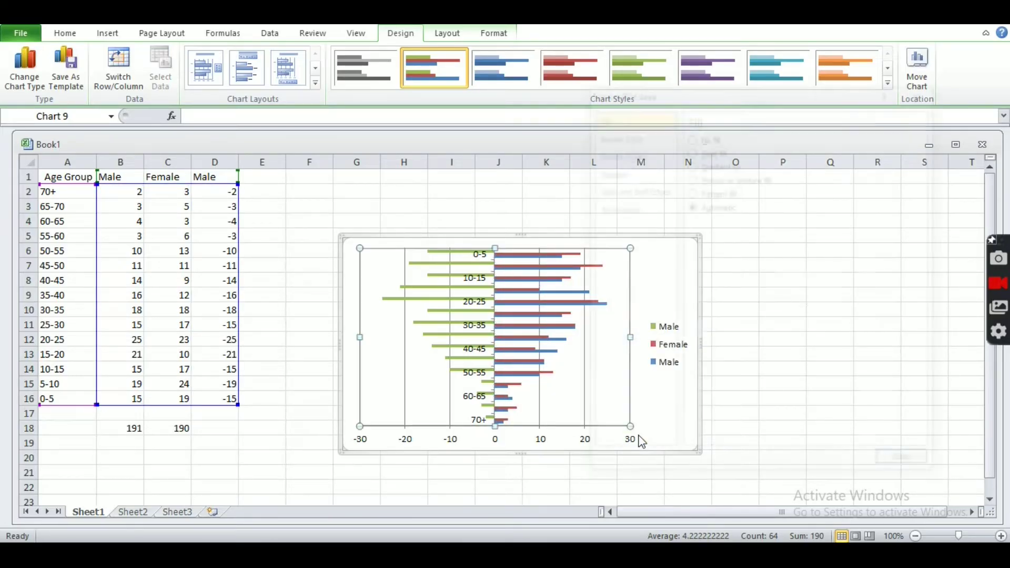
click(925, 92)
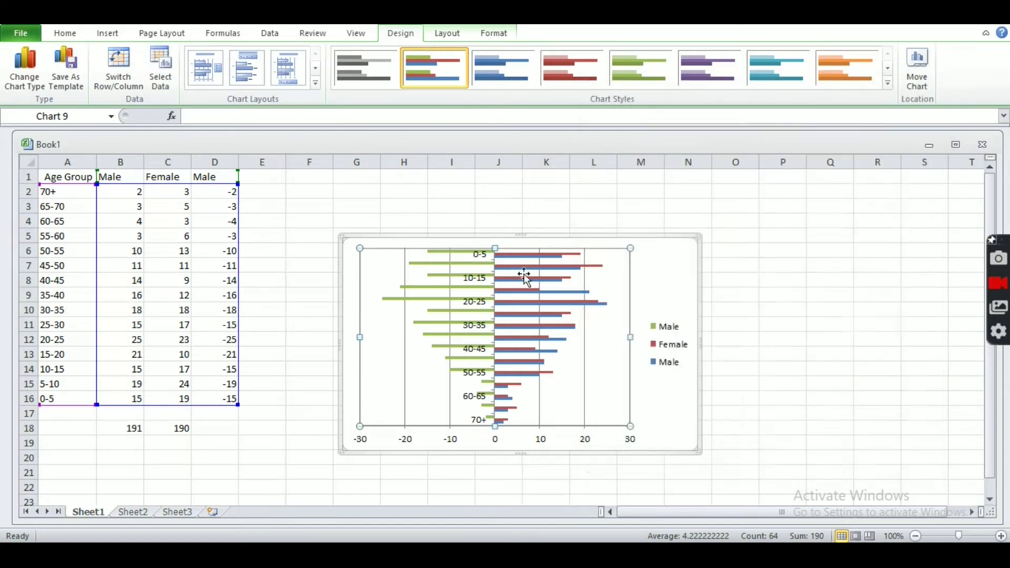
right_click(600, 363)
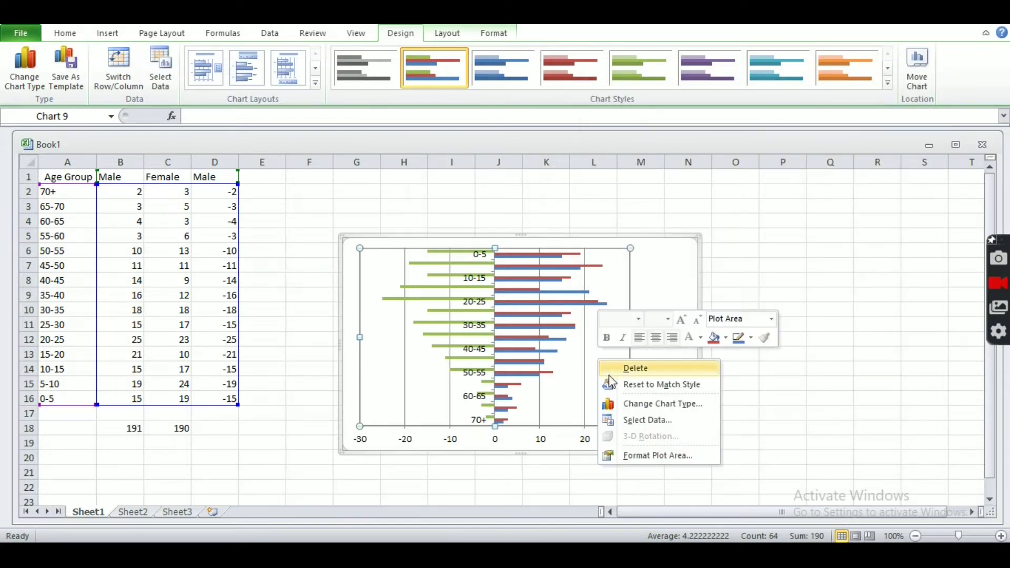
Step: In Select Data, remove the first (positive) Male series and confirm with OK
click(635, 420)
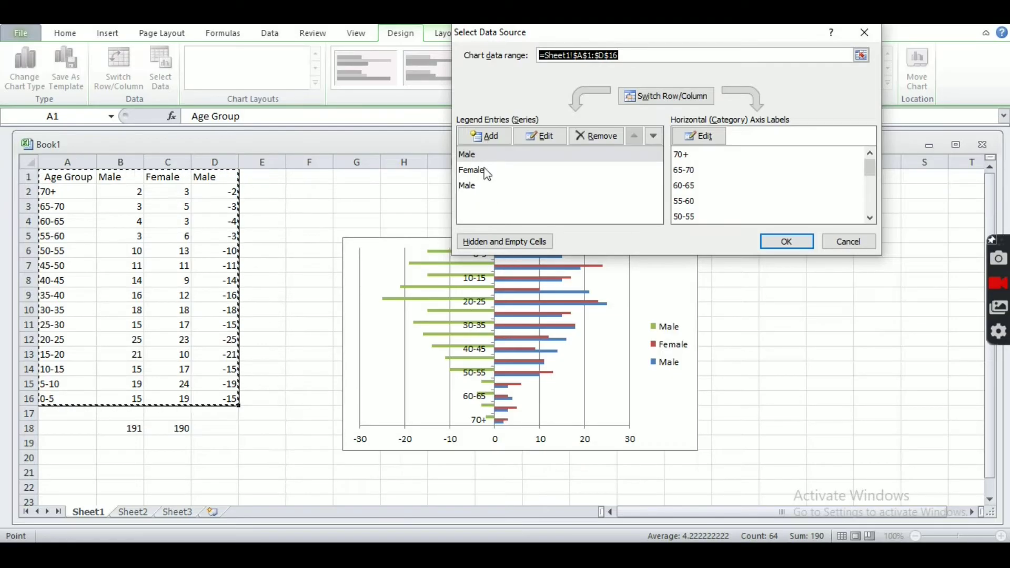
mouse_move(509, 305)
click(475, 154)
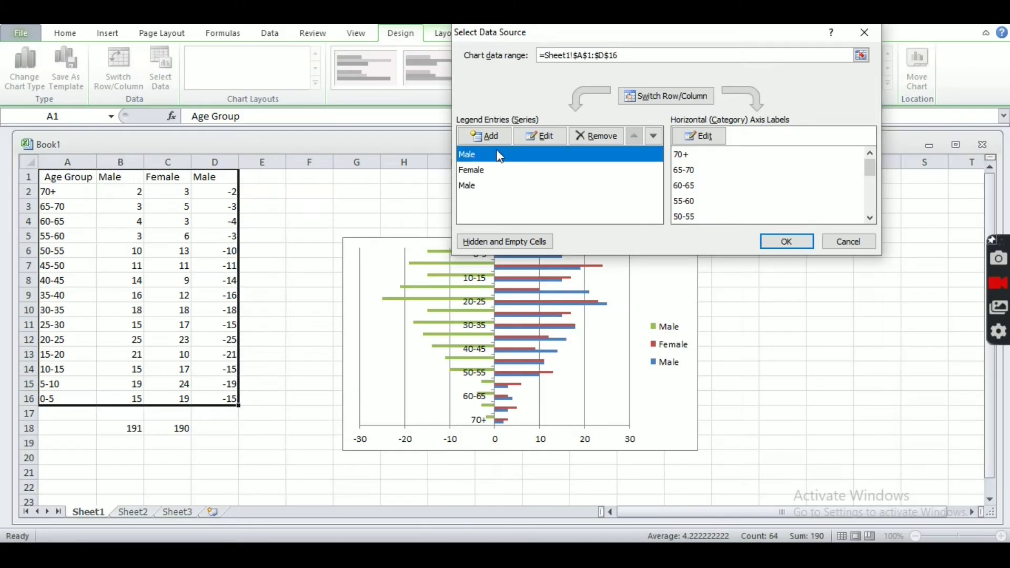
click(596, 139)
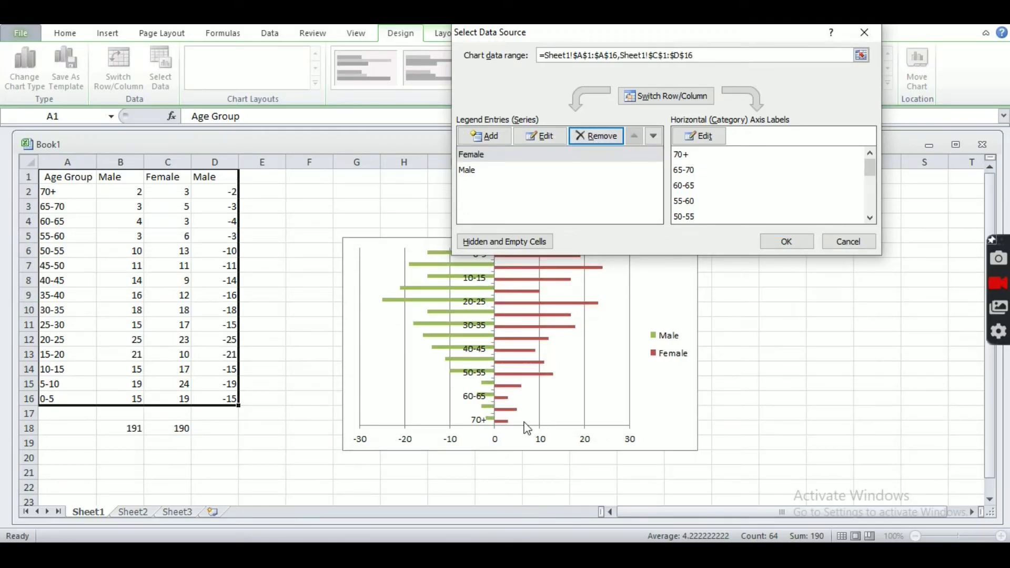
click(783, 241)
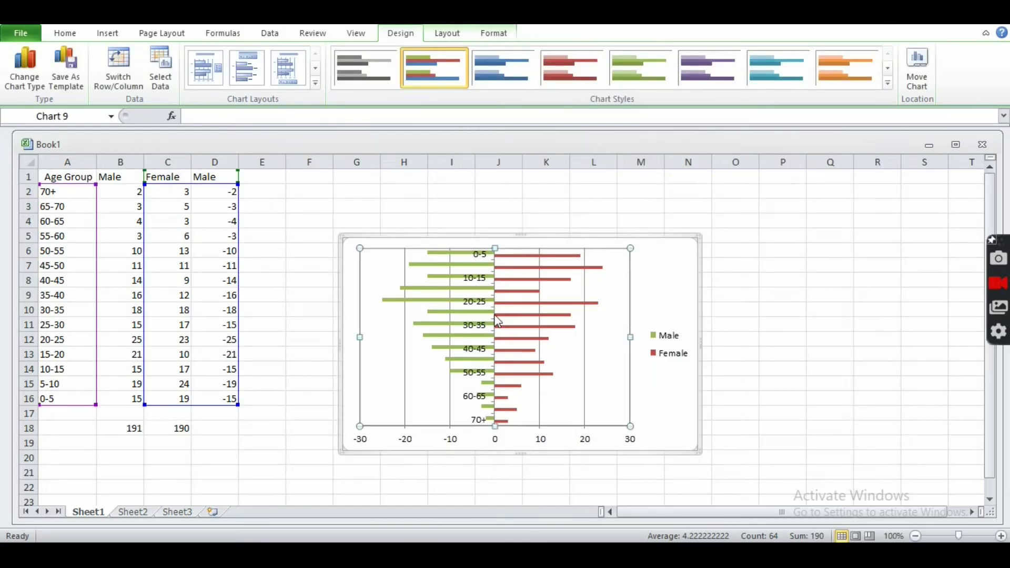
key(alt+Tab)
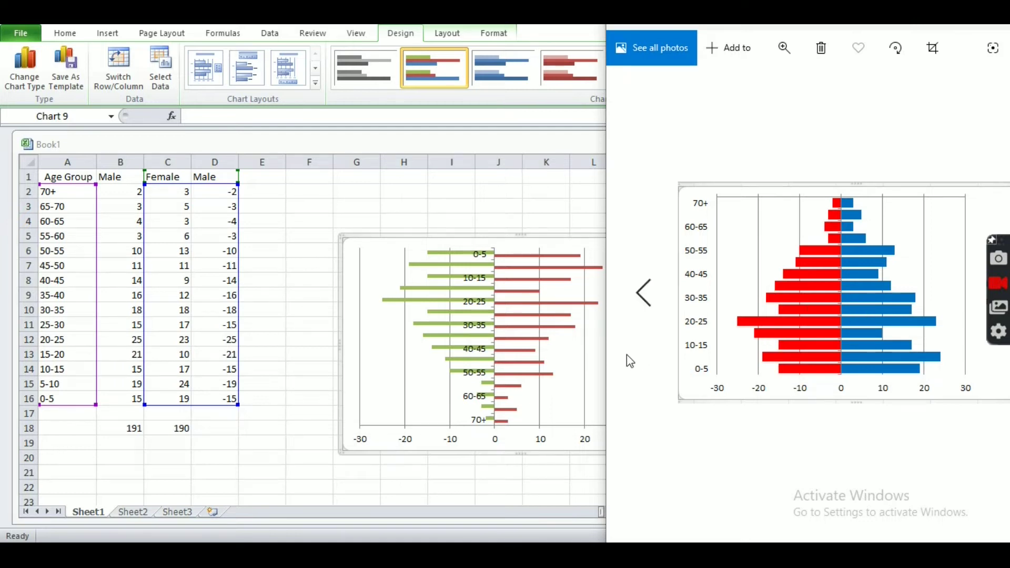
Step: Give the Female series a solid blue fill
click(552, 347)
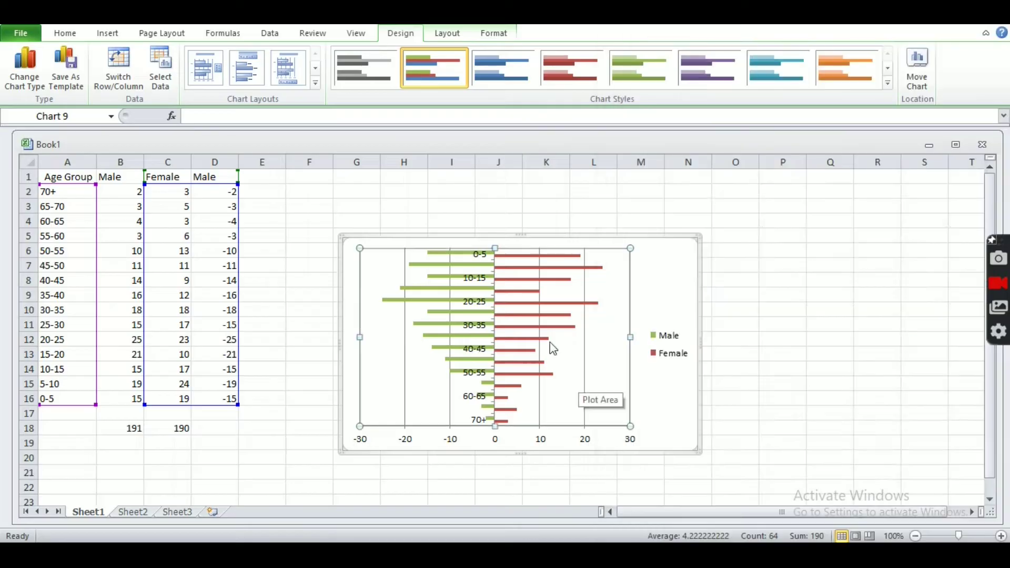
click(537, 328)
right_click(536, 326)
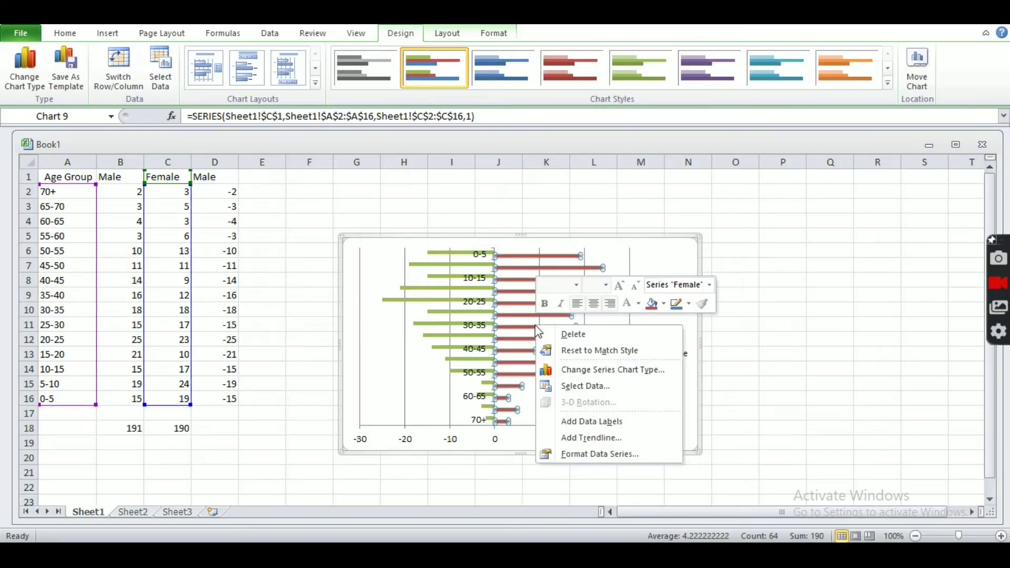
click(587, 455)
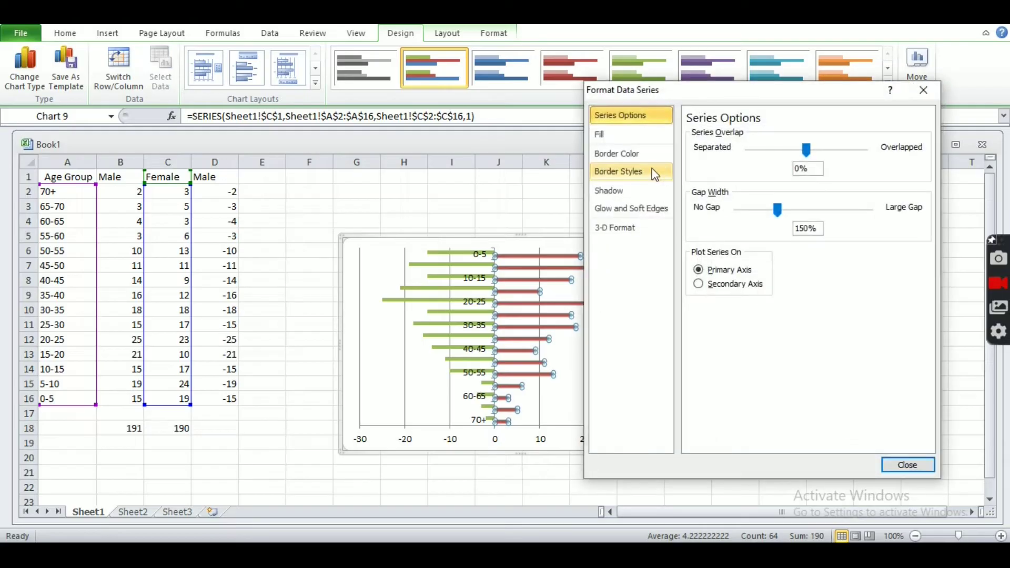
click(617, 139)
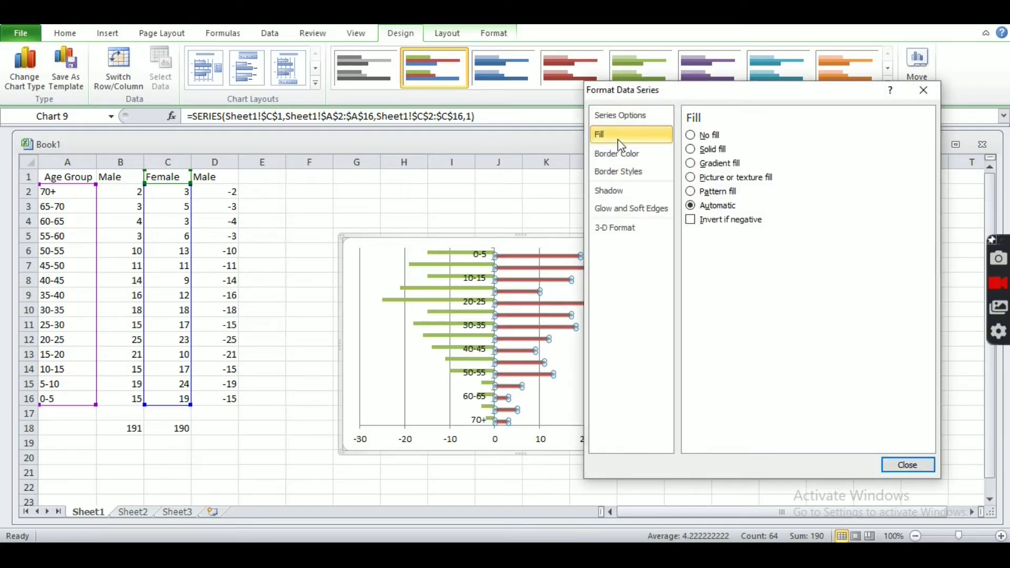
click(691, 150)
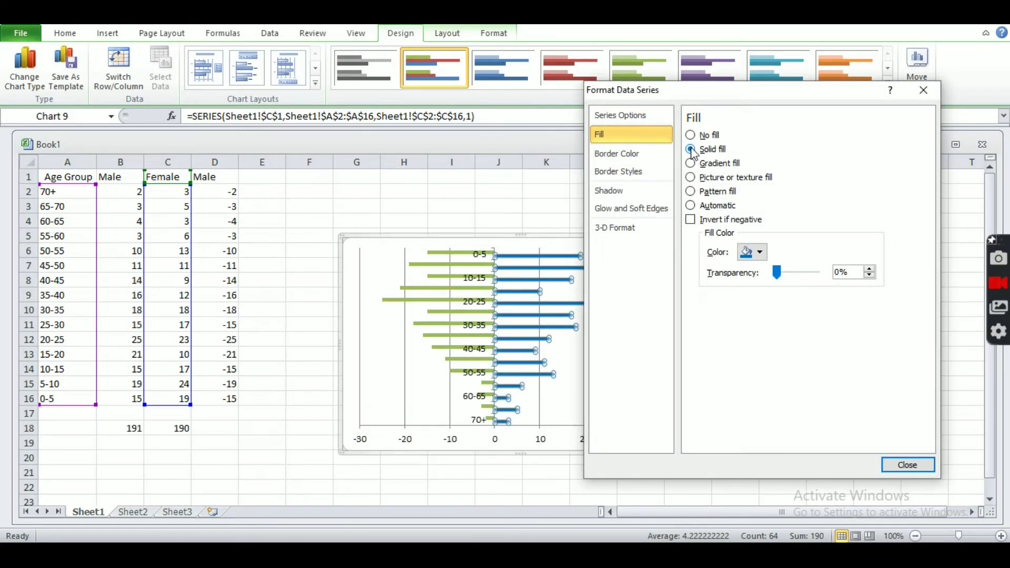
key(alt+Tab)
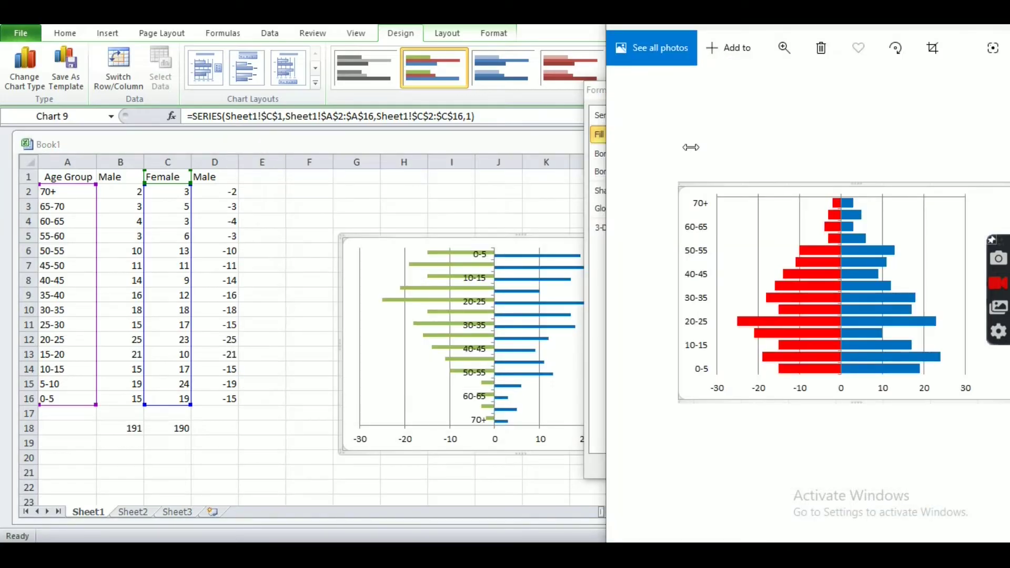
key(alt+Tab)
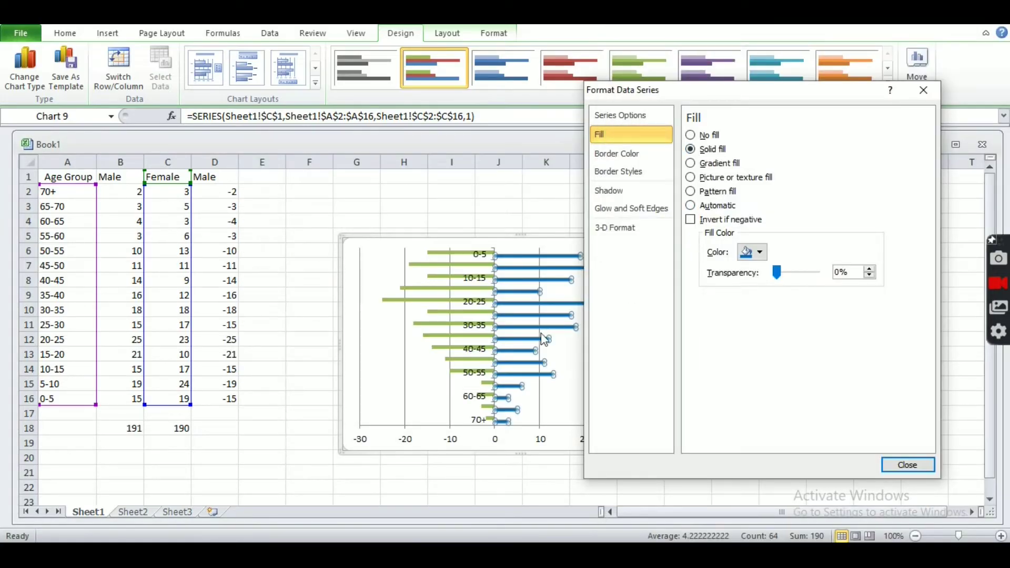
Step: Give the Male series a solid fill in standard red
click(471, 289)
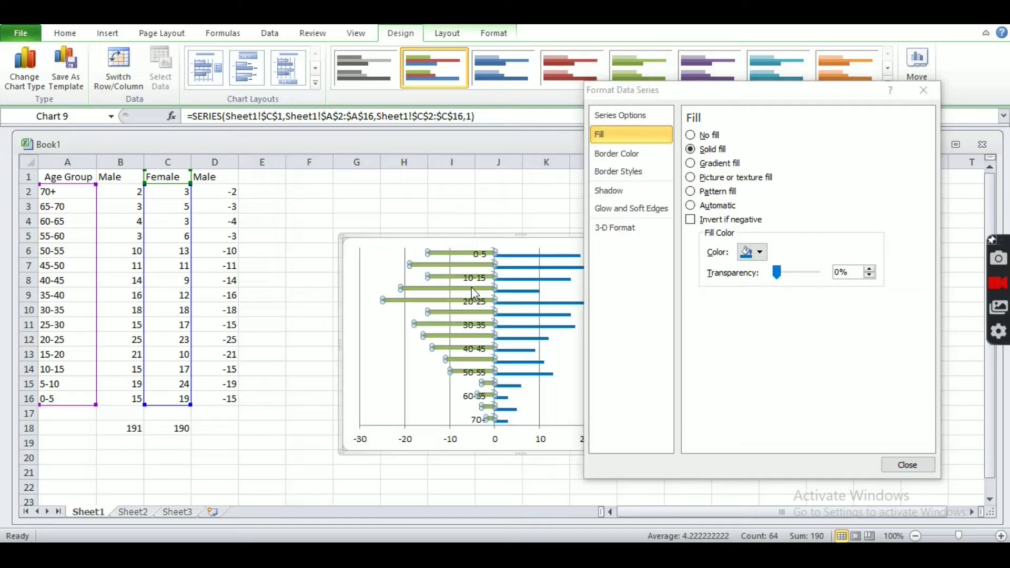
click(613, 142)
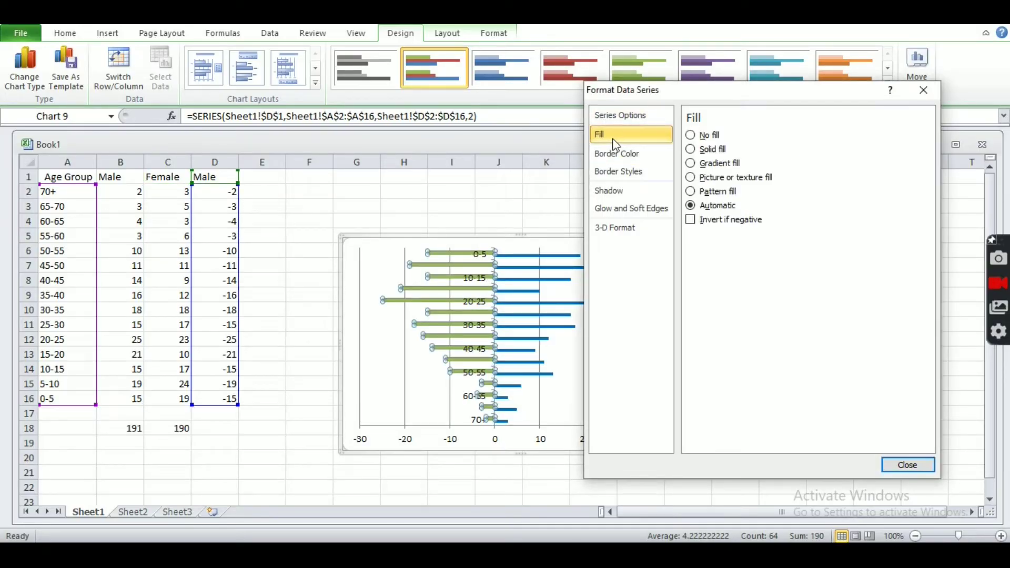
click(690, 150)
click(757, 253)
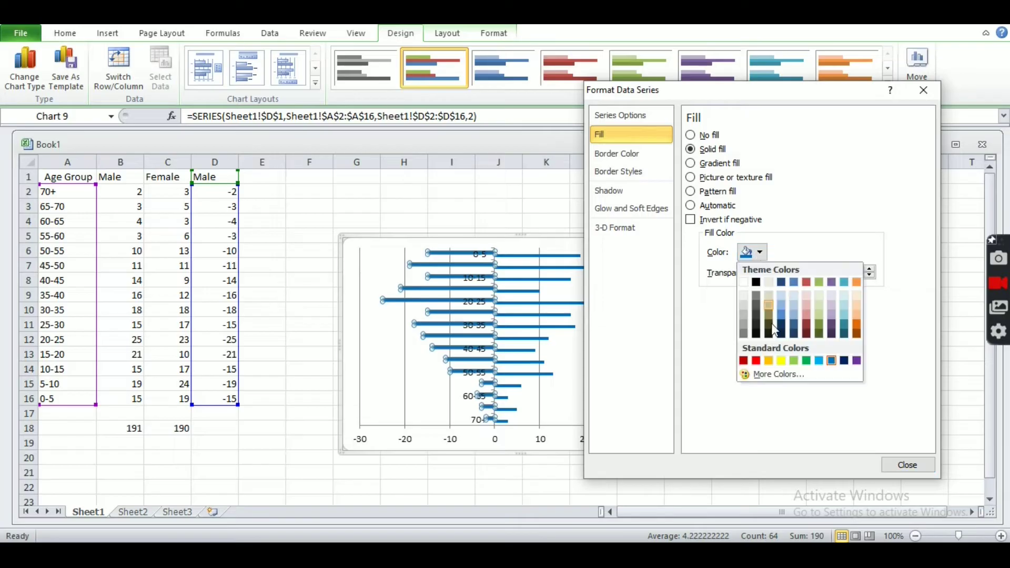
click(756, 361)
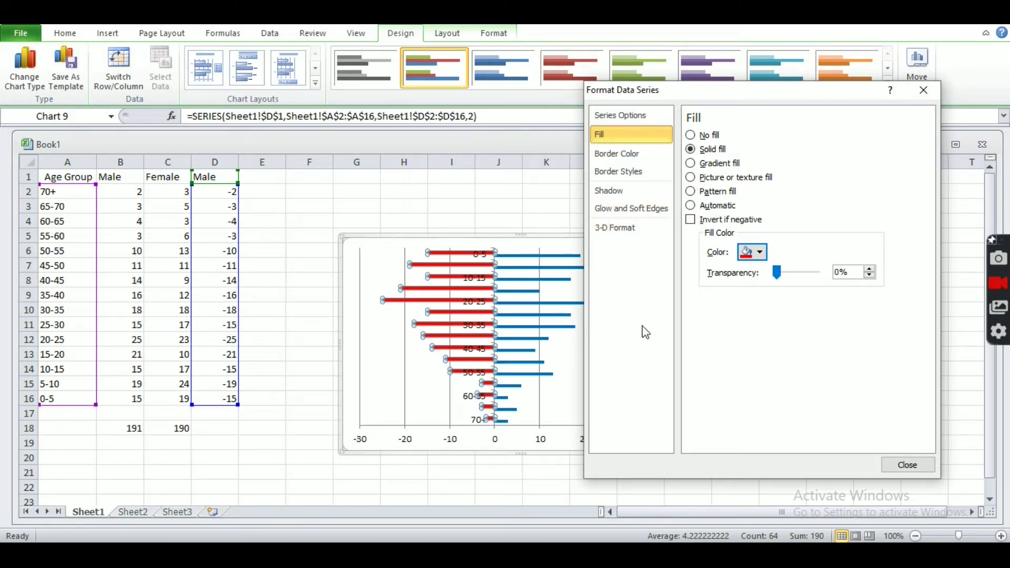
click(620, 119)
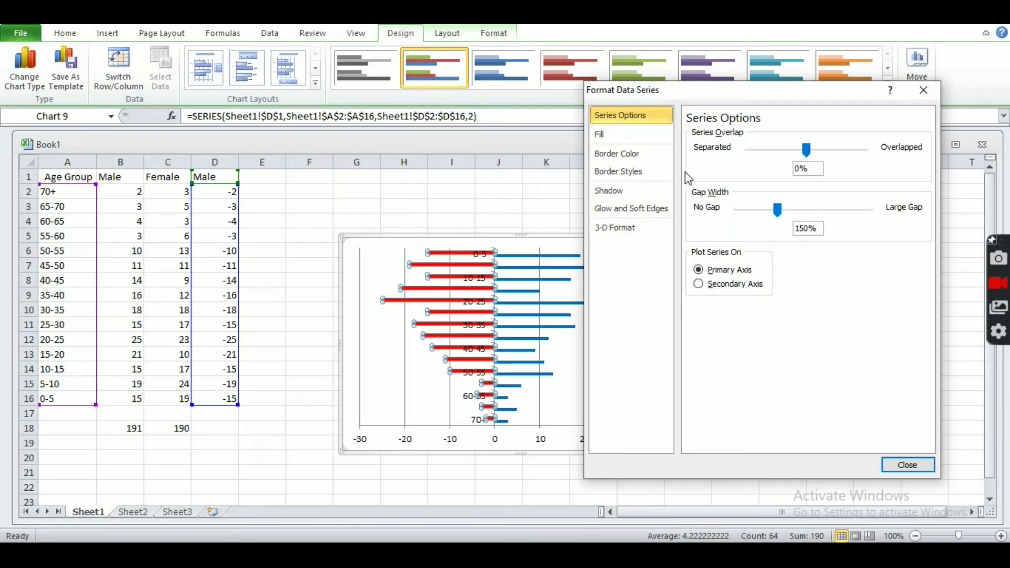
Step: Set Series Overlap to 100% and Gap Width to 25%, then close the dialog
drag(812, 158, 825, 159)
drag(847, 150, 867, 153)
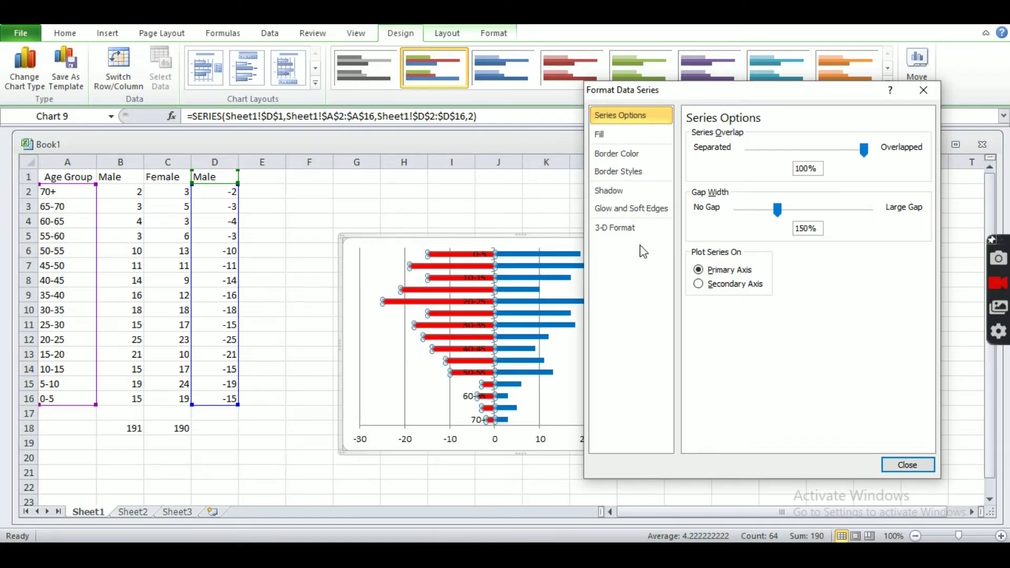
drag(778, 211, 742, 212)
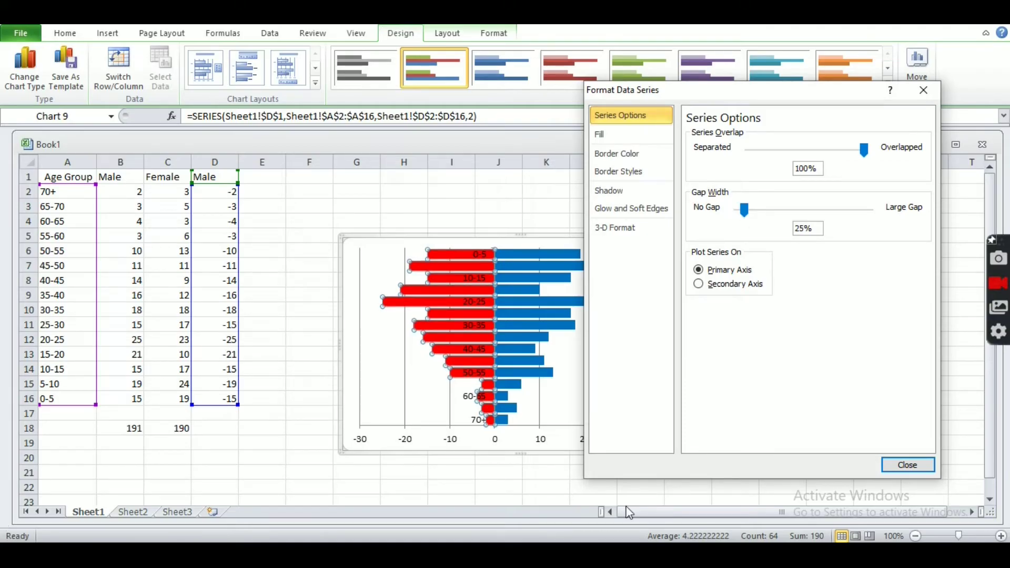
click(906, 466)
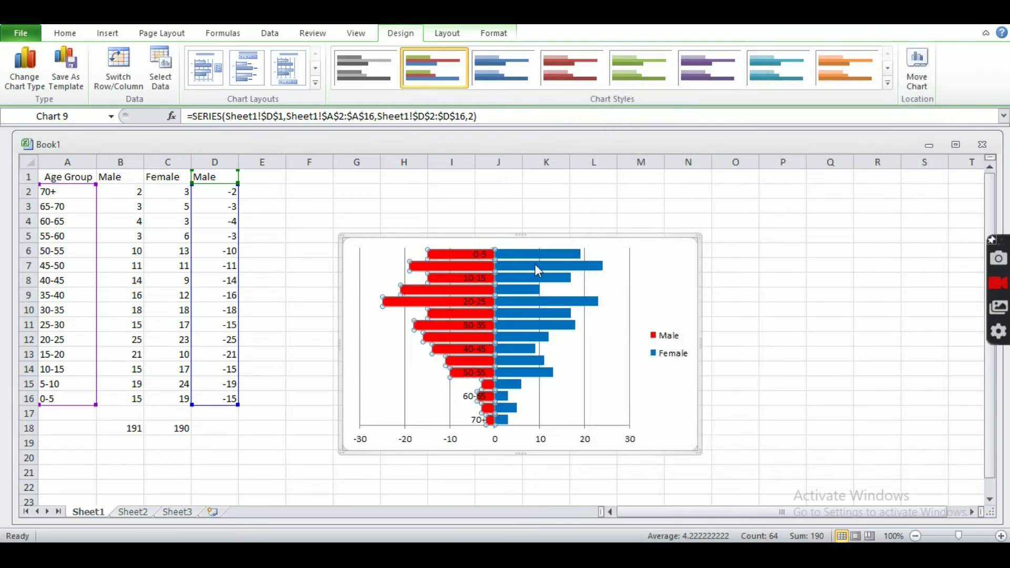
Step: Check the reference image, then select the vertical age-group axis labels
key(alt+Tab)
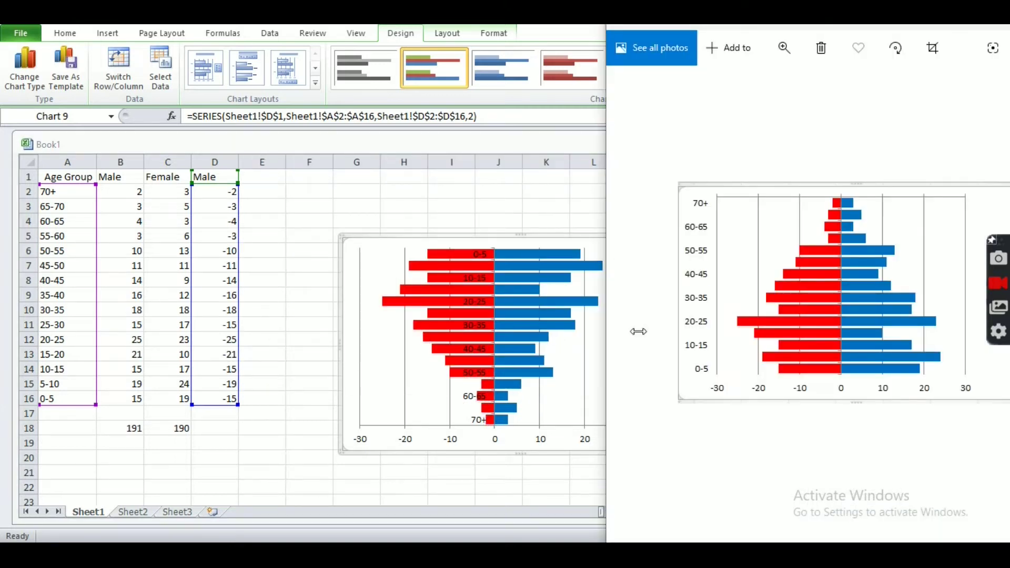
key(alt+Tab)
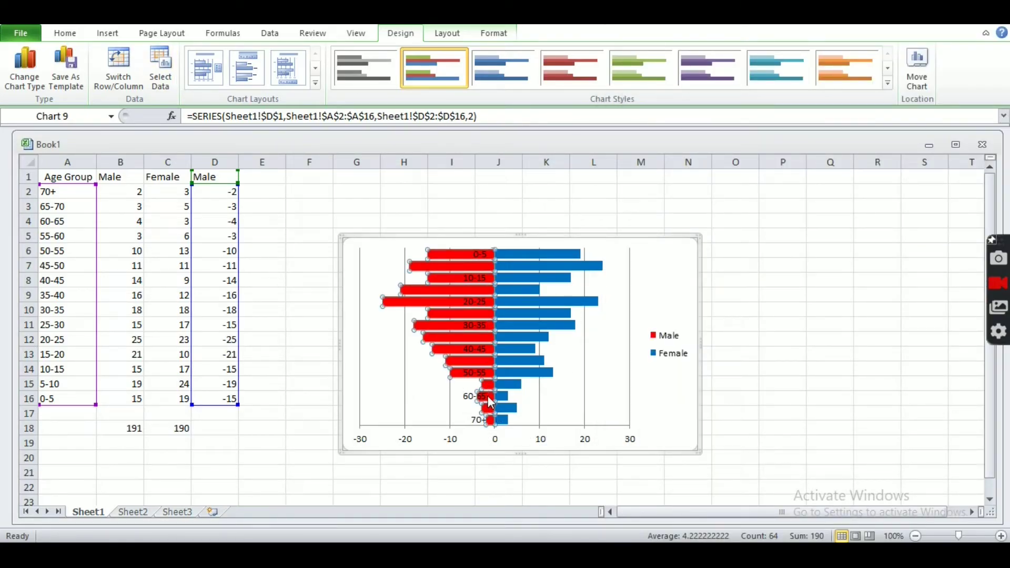
click(476, 420)
click(478, 422)
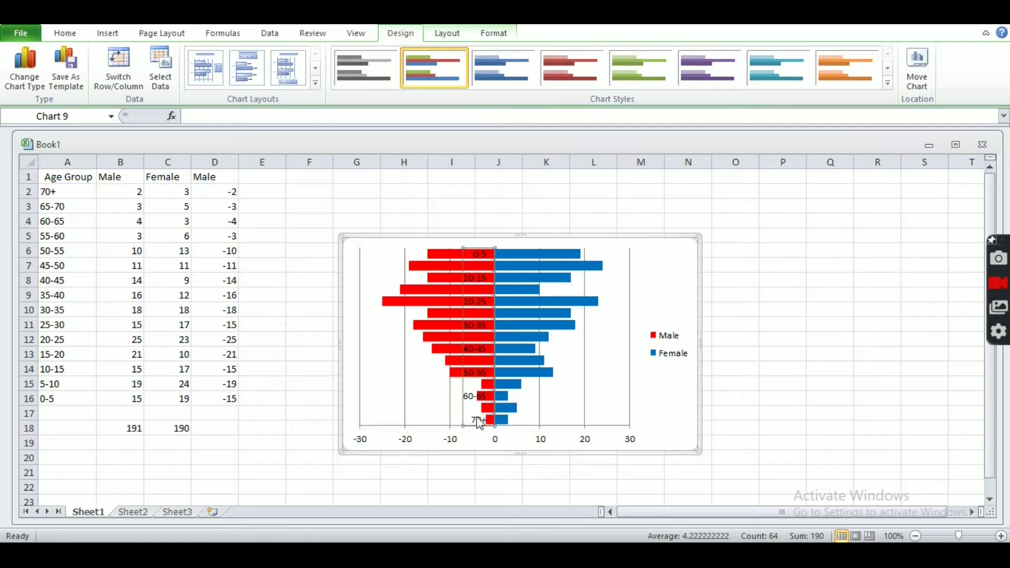
Step: Format the age-group axis with categories in reverse order and labels set to Low
right_click(480, 418)
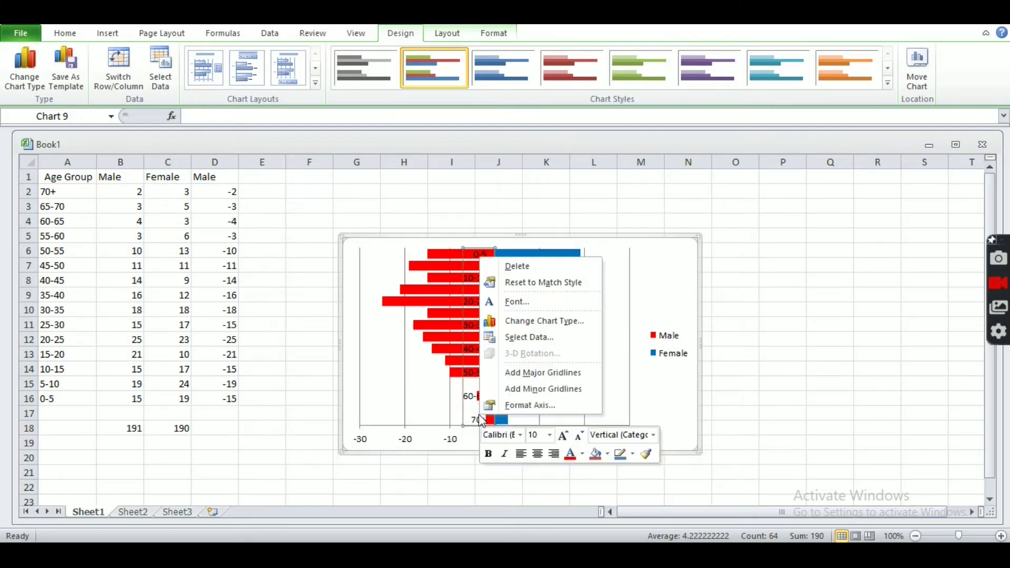
click(508, 407)
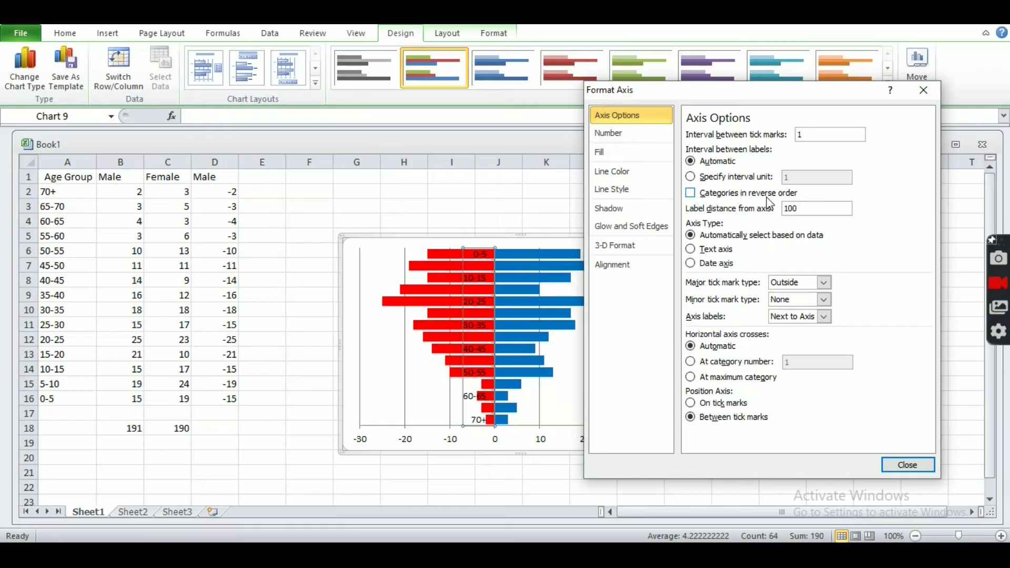
click(690, 193)
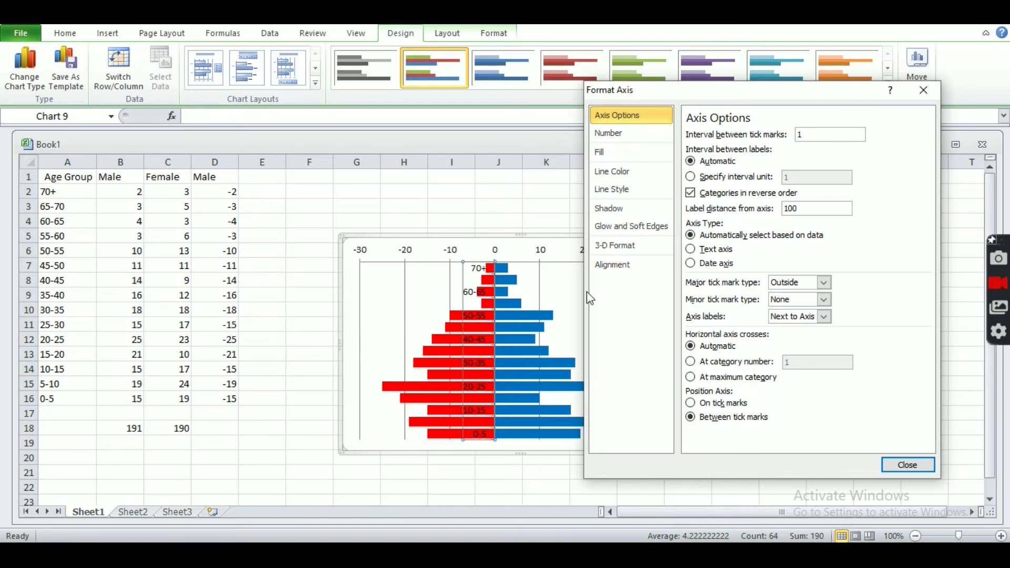
click(823, 316)
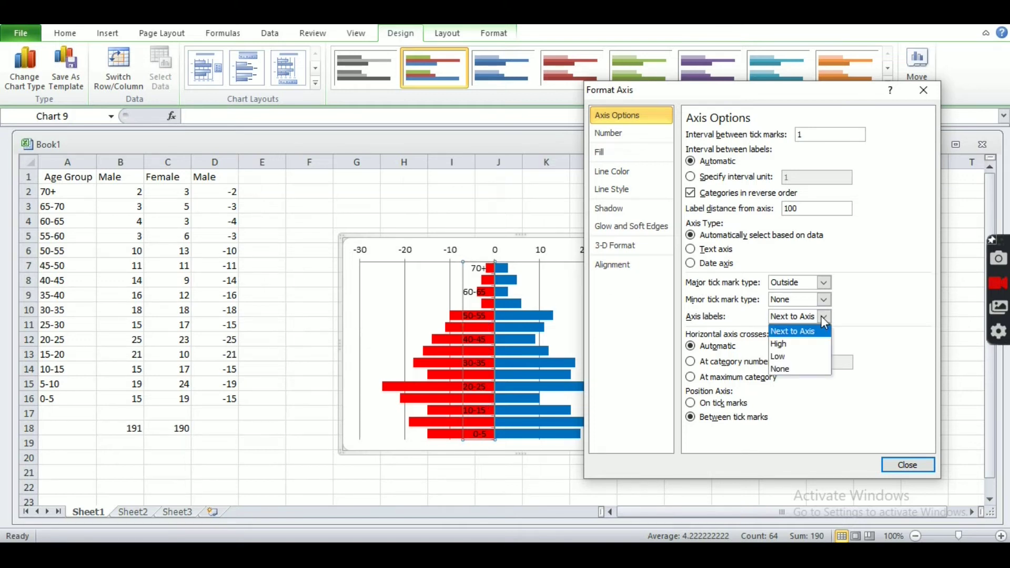
click(802, 356)
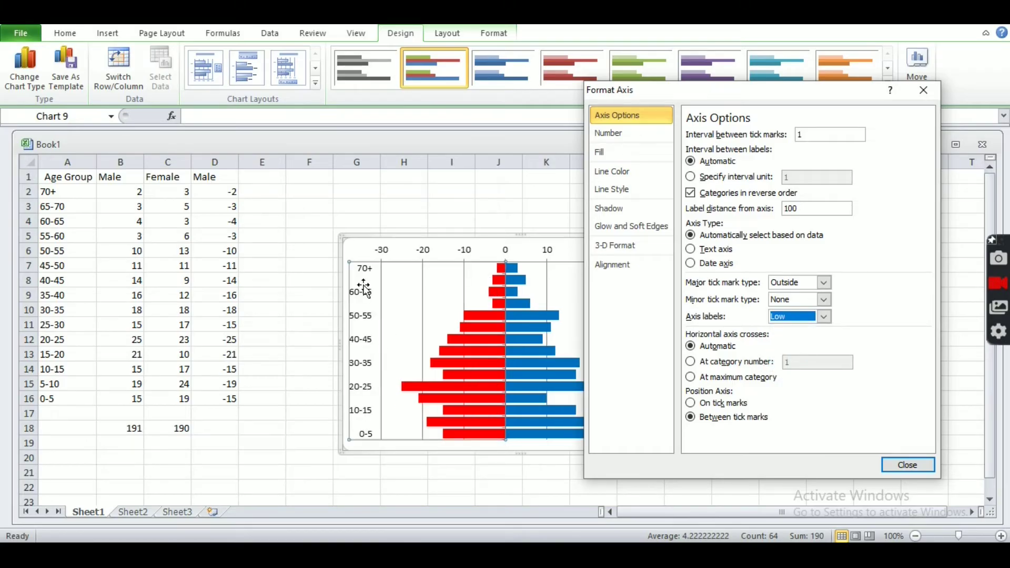
key(alt+Tab)
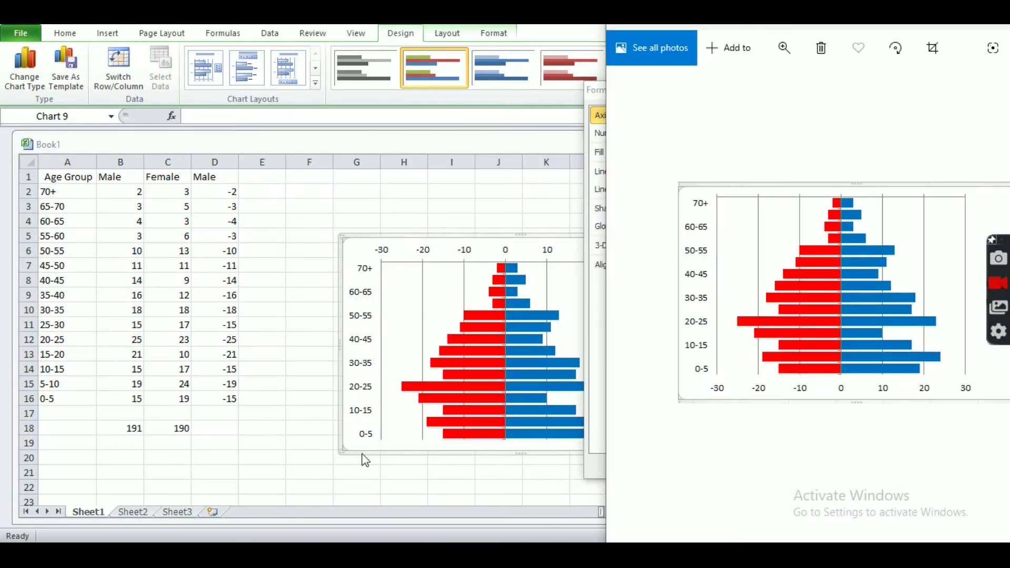
key(alt+Tab)
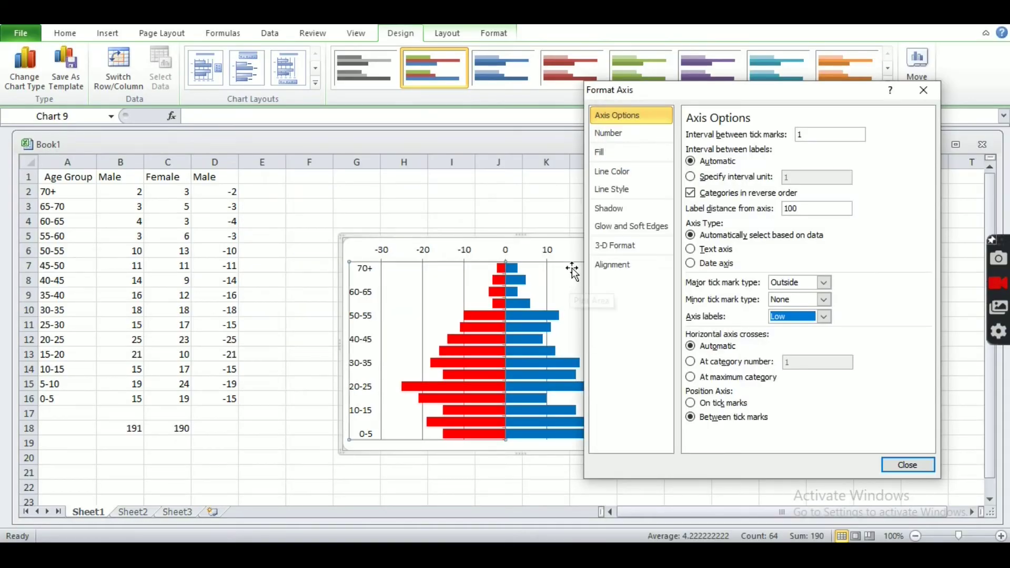
click(915, 463)
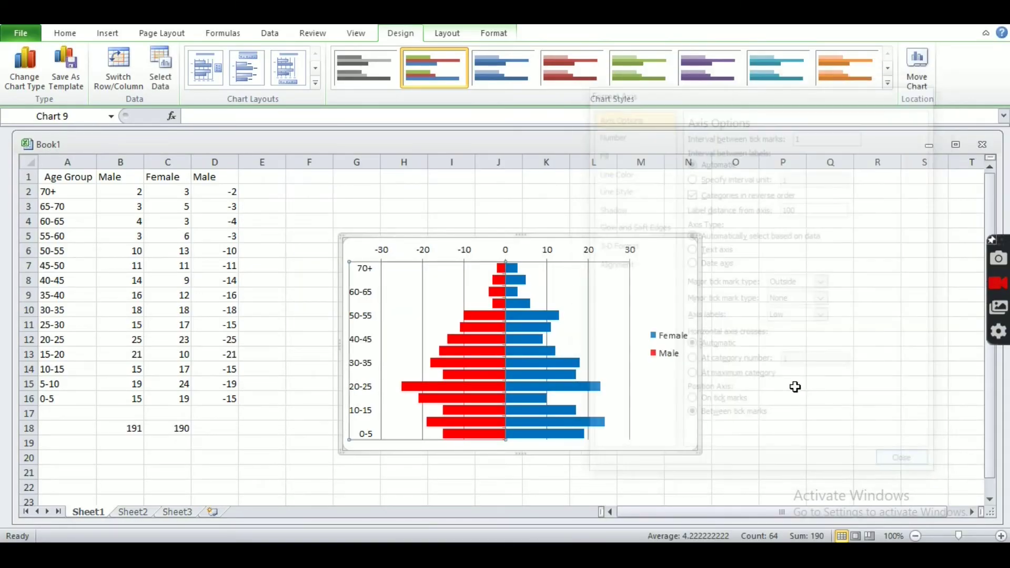
Step: Set the horizontal value axis label position to Low so labels sit at the bottom
click(472, 254)
right_click(472, 255)
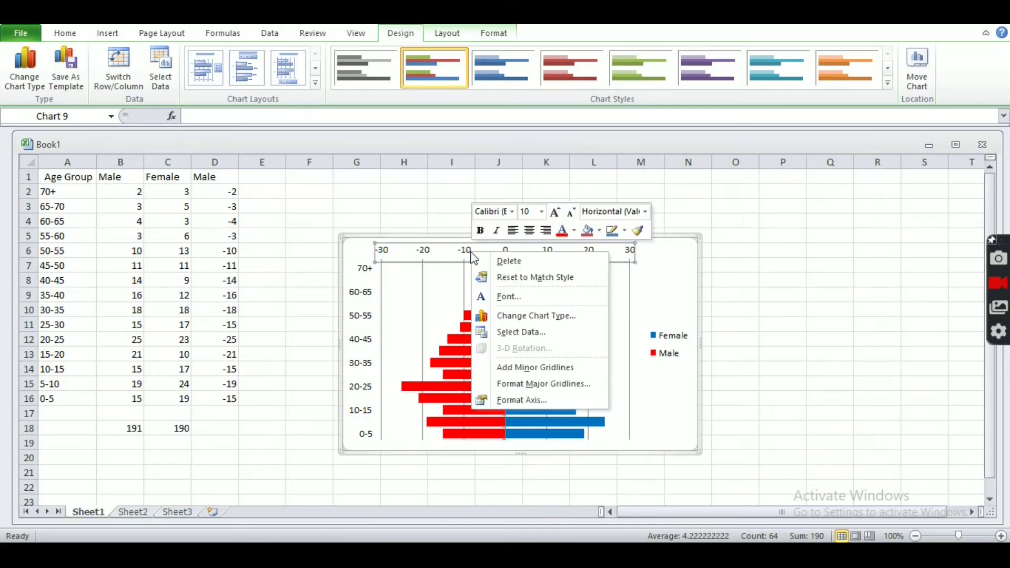
click(536, 399)
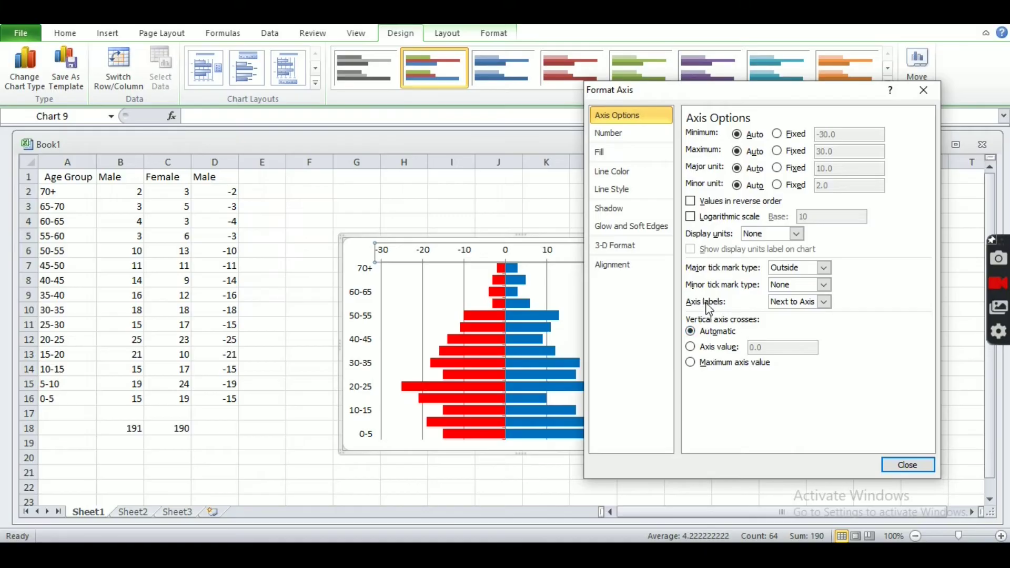
click(824, 302)
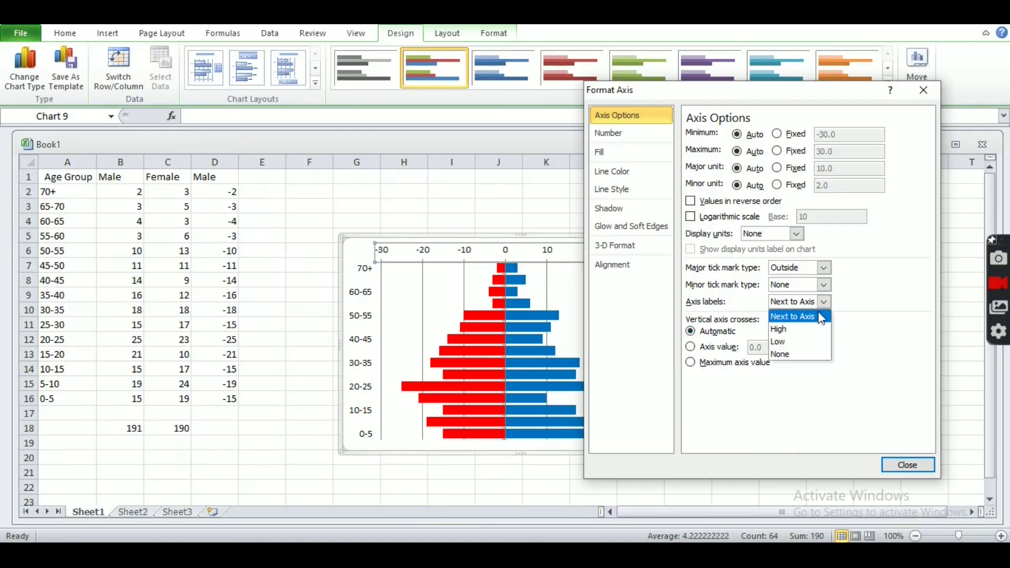
click(809, 342)
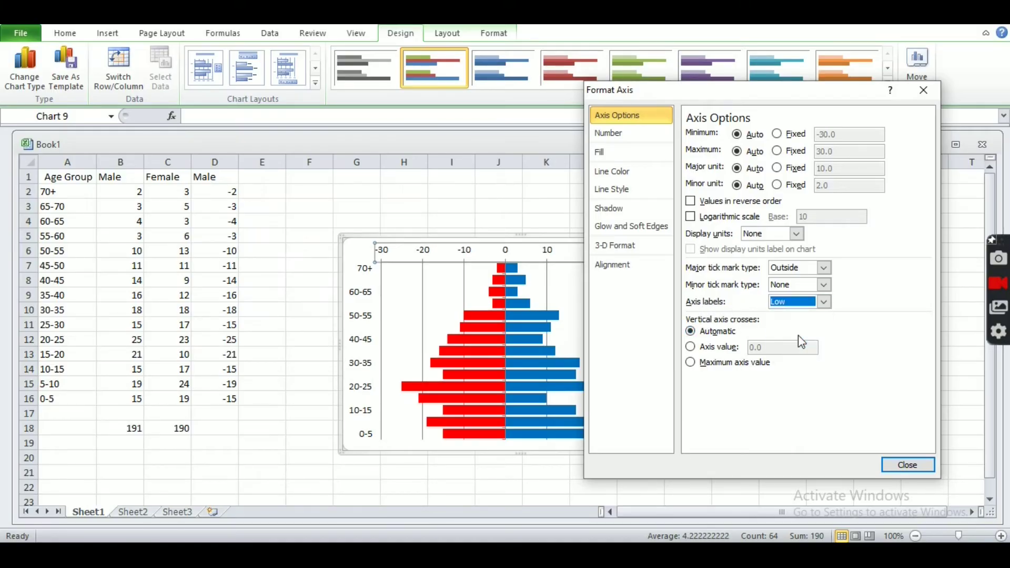
click(824, 302)
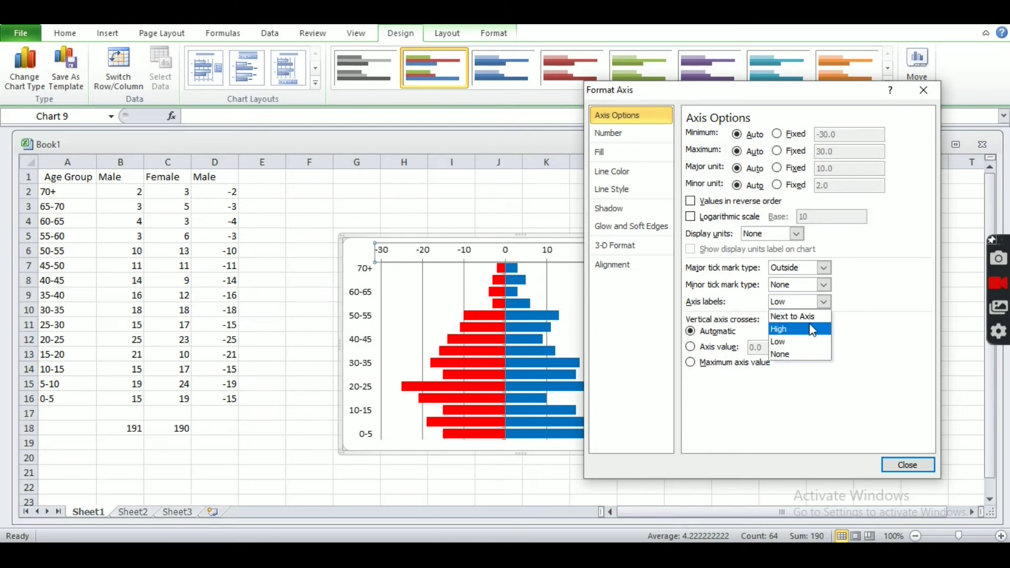
click(807, 328)
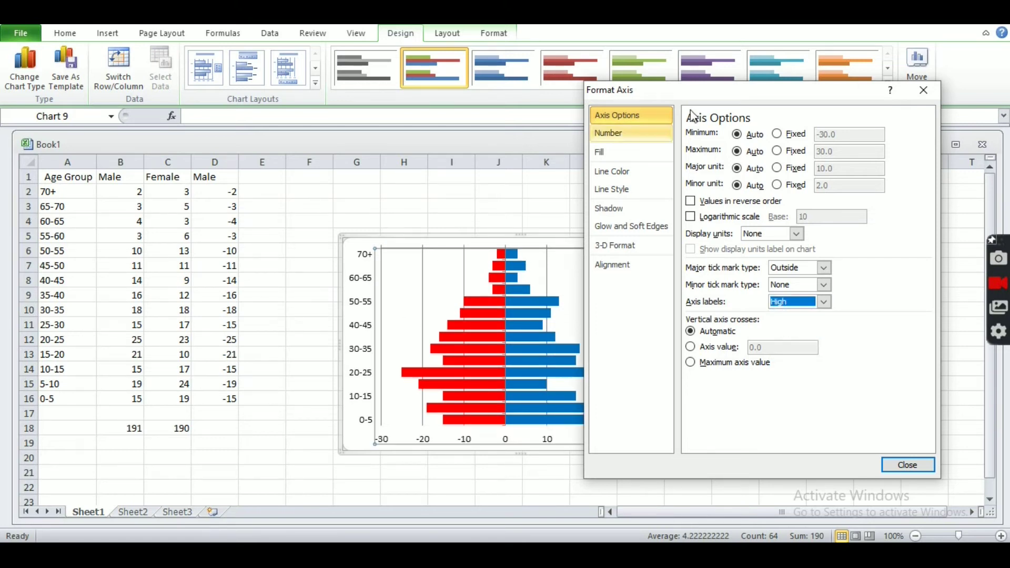
Step: Apply the custom number format #,##0;#,##0 to the value axis to drop minus signs
drag(777, 96, 894, 87)
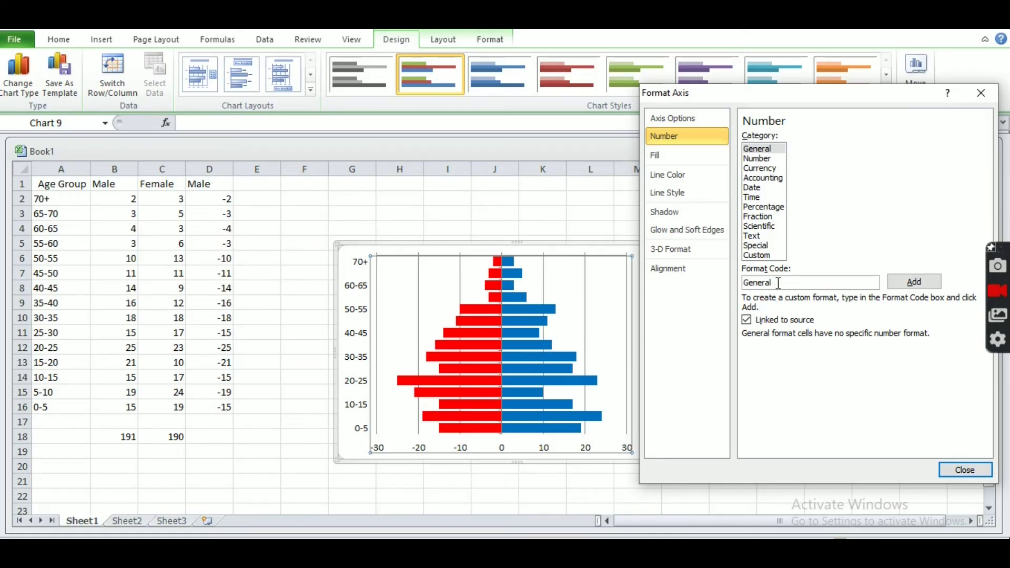
click(763, 256)
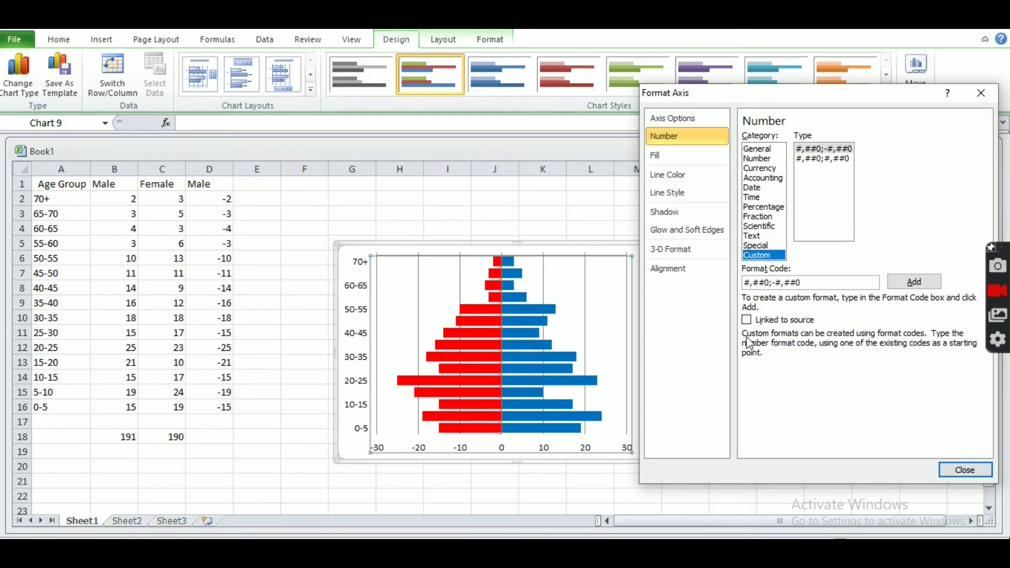
click(778, 283)
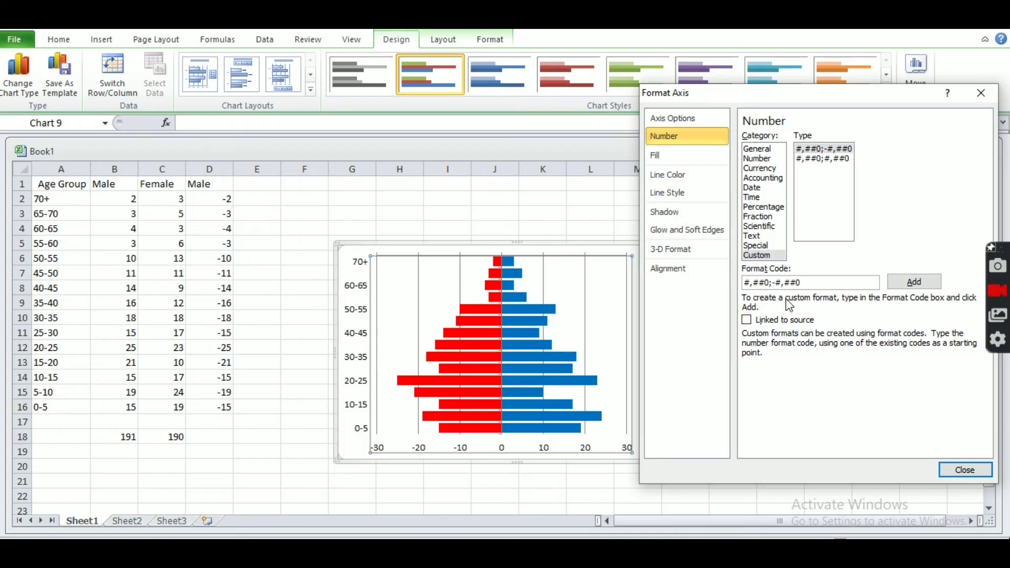
key(BackSpace)
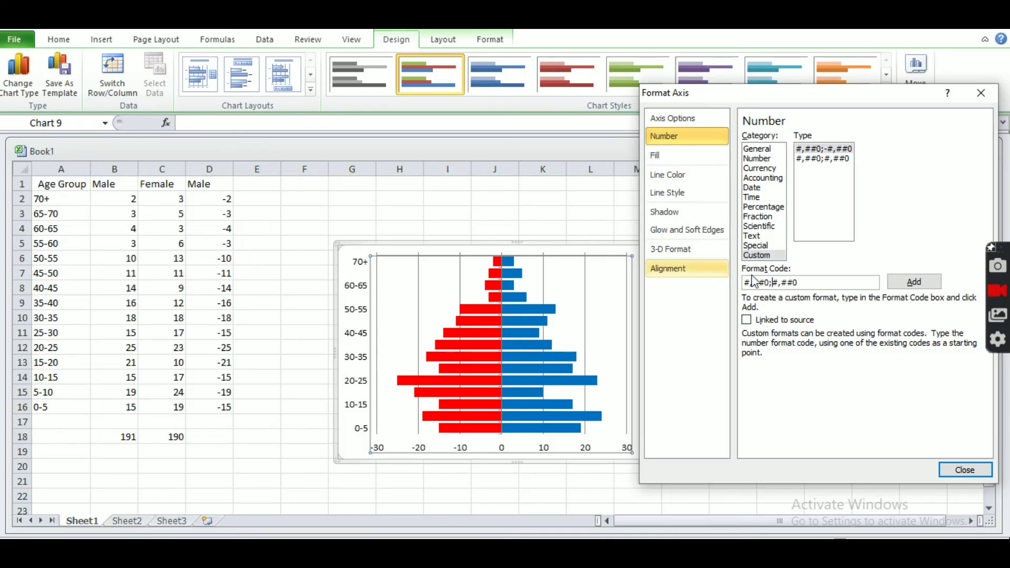
click(913, 284)
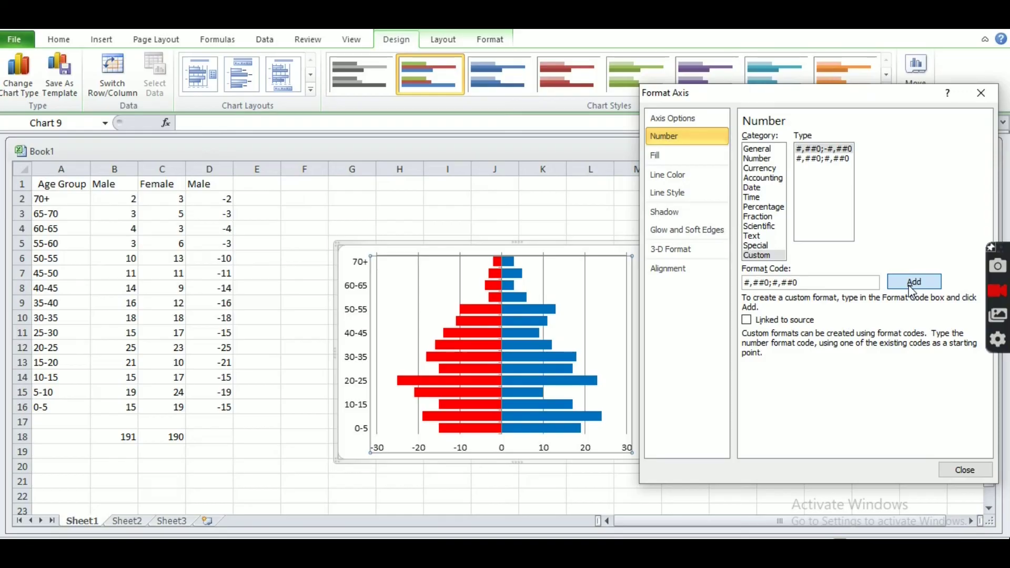
click(825, 160)
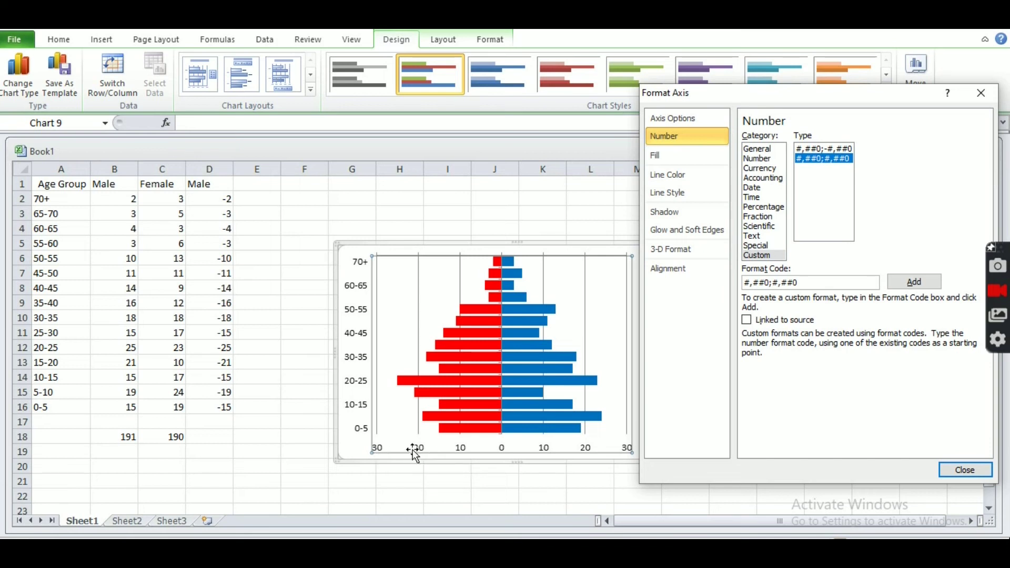
click(965, 470)
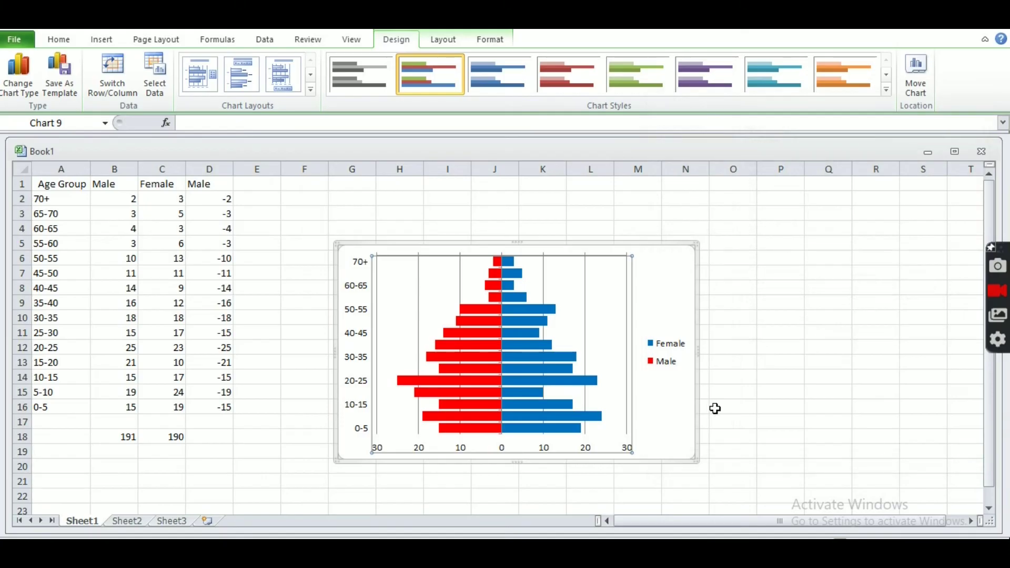
Step: Set the Female/Male legend position to Right via Format Legend, then bring up the reference image
click(657, 416)
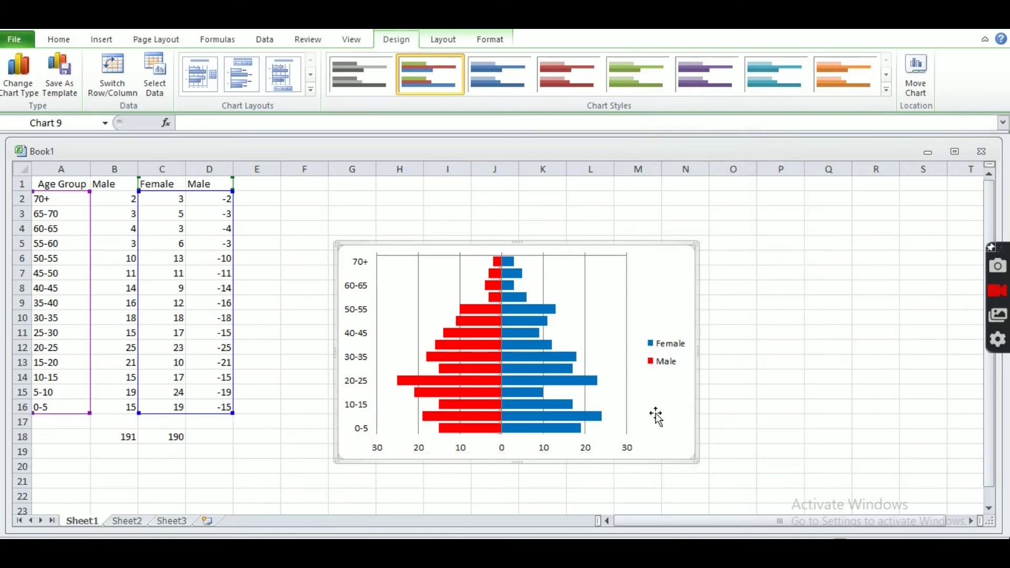
click(664, 363)
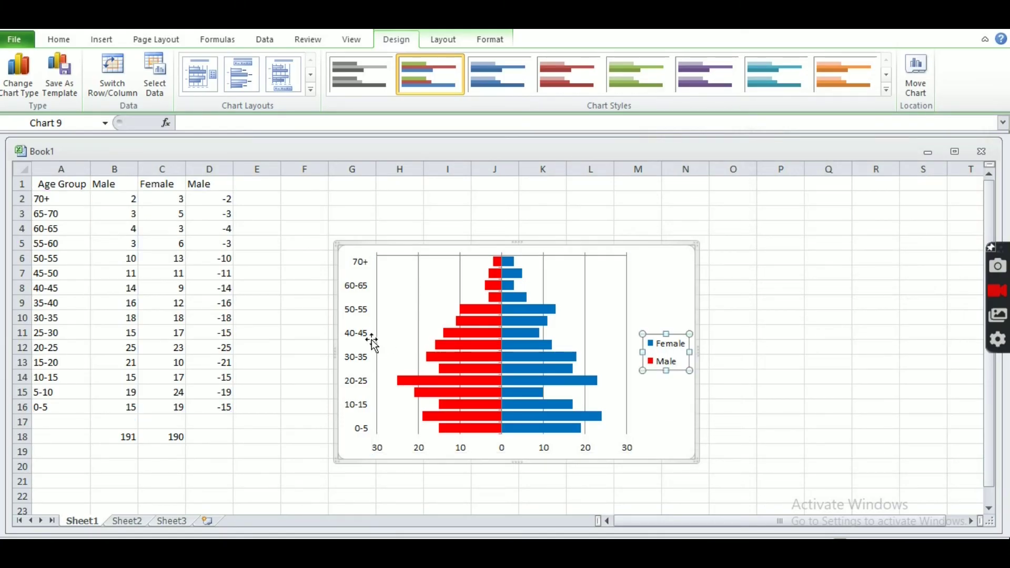
right_click(669, 352)
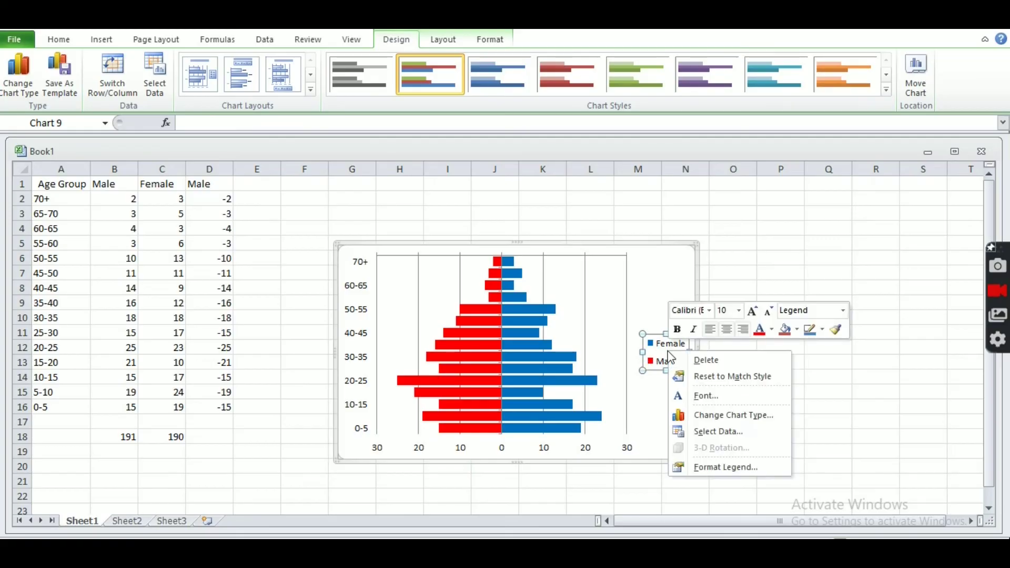
click(710, 468)
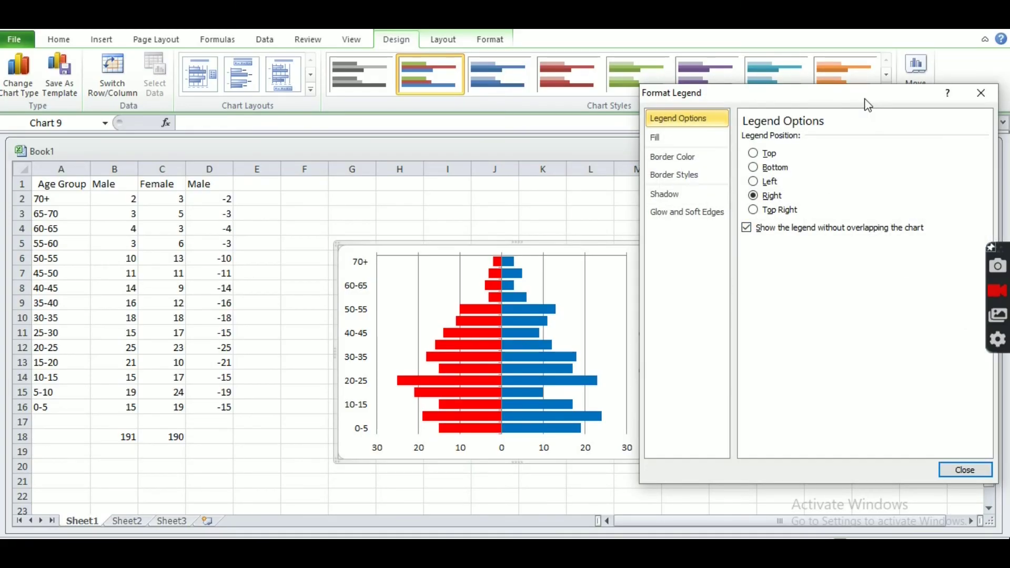
drag(867, 103, 920, 98)
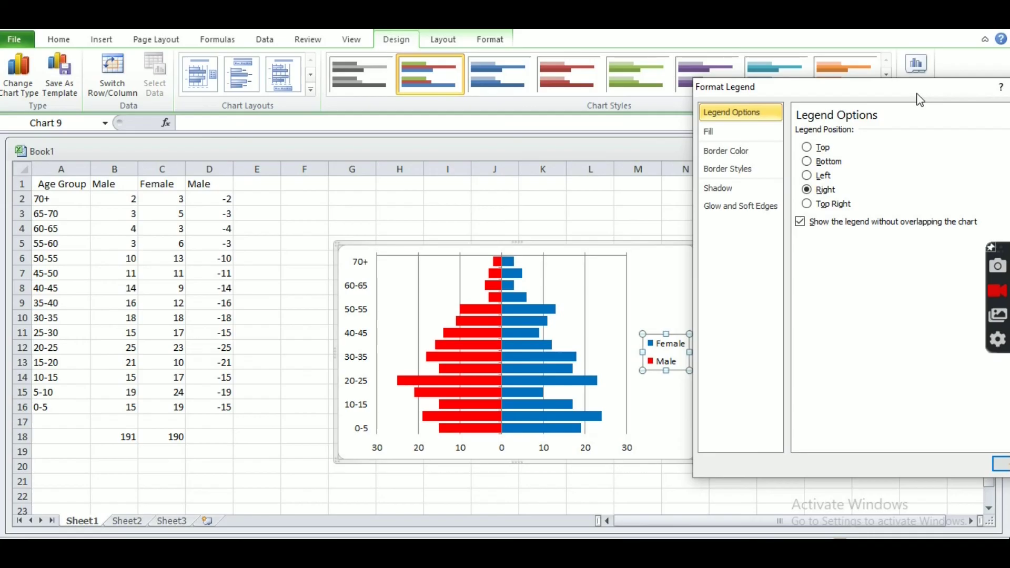
click(807, 149)
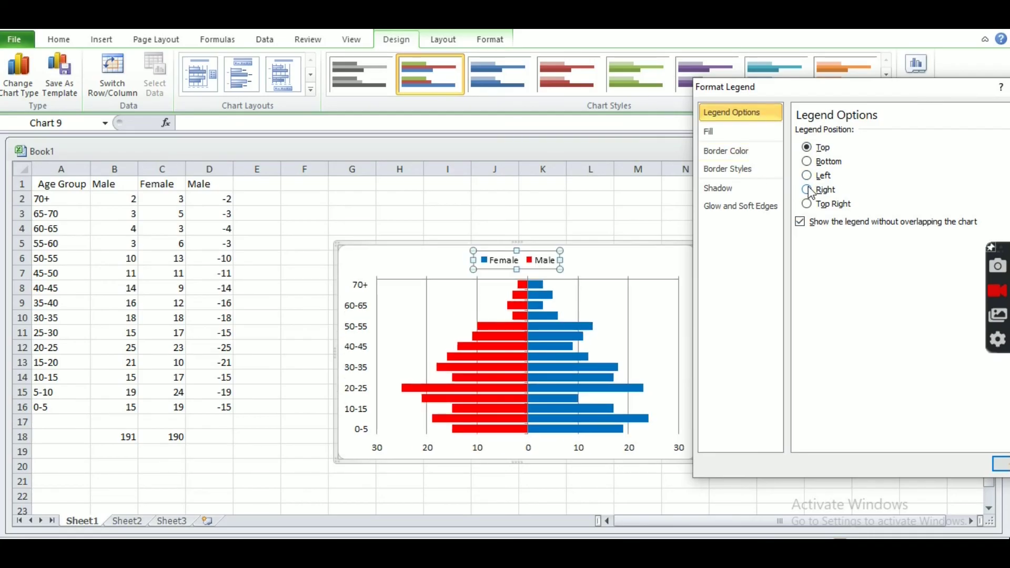
click(807, 190)
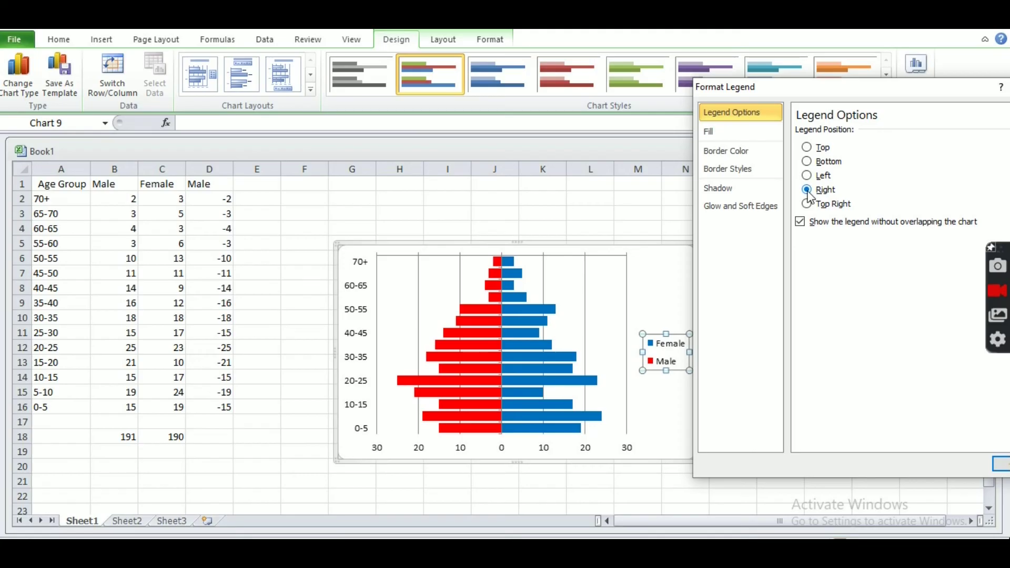
drag(889, 87, 780, 91)
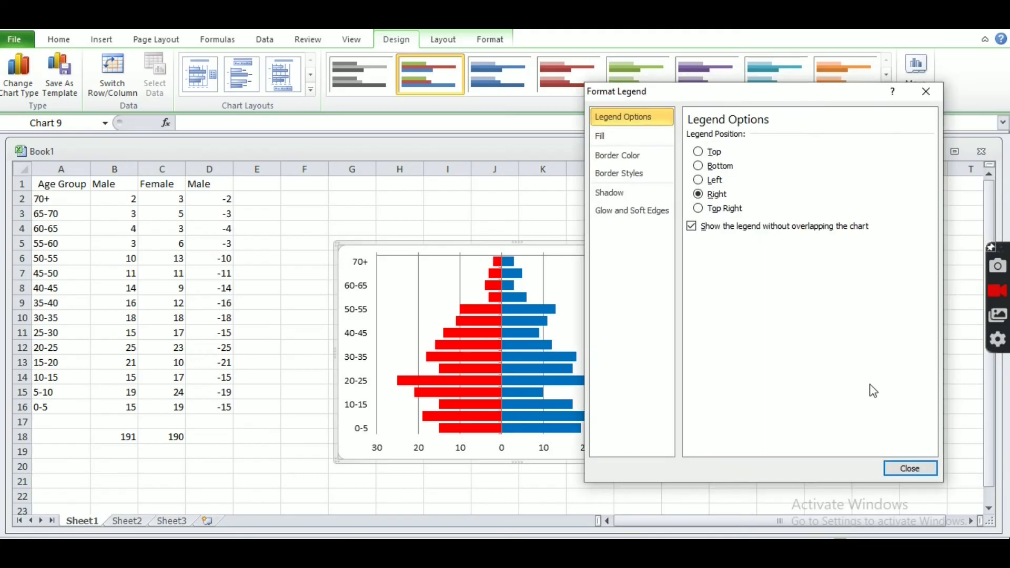
click(907, 470)
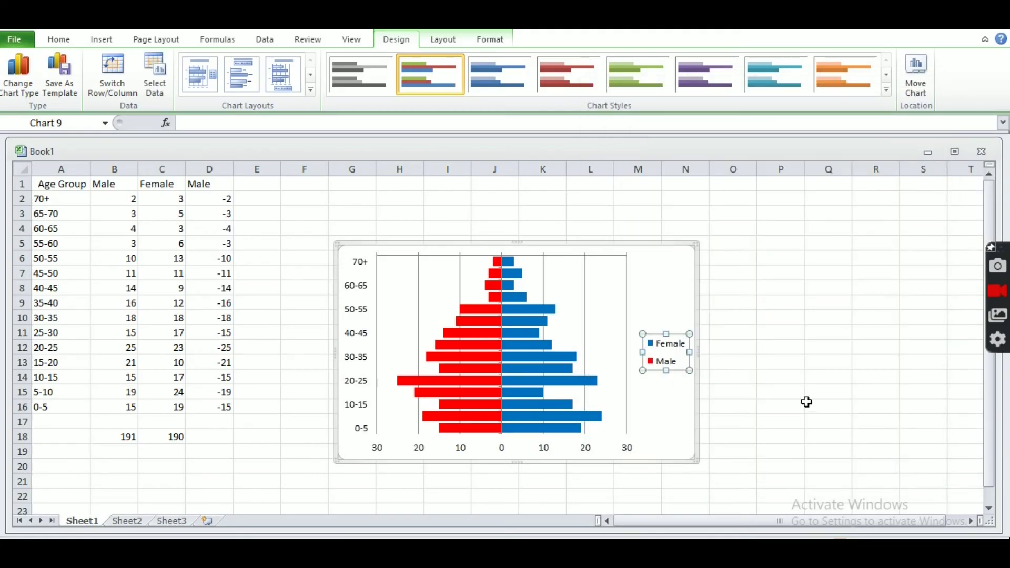
key(Print)
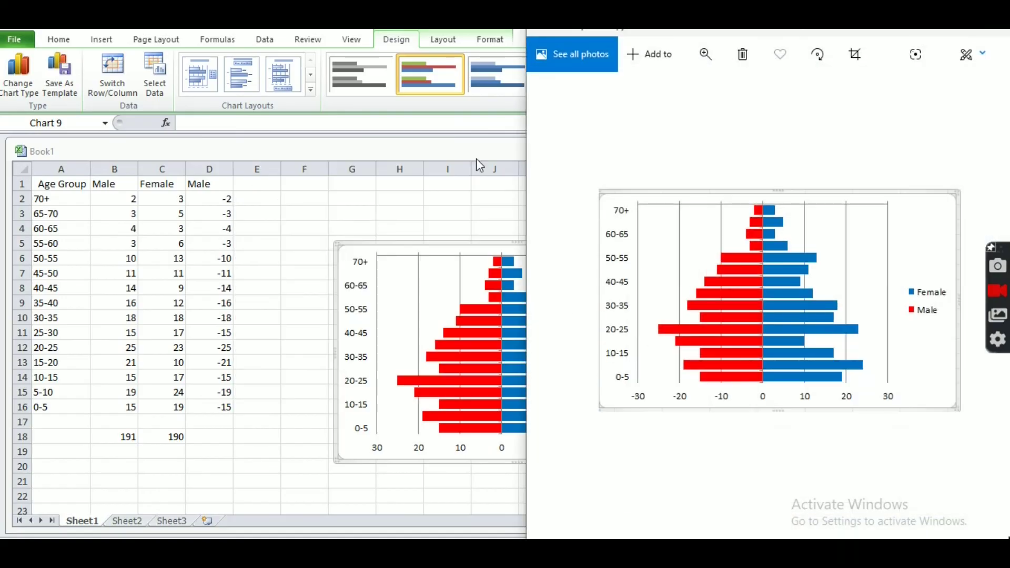
Step: Slide the Photos reference pyramid beside the Excel chart to compare, then close it
drag(763, 33, 84, 33)
drag(343, 532, 384, 534)
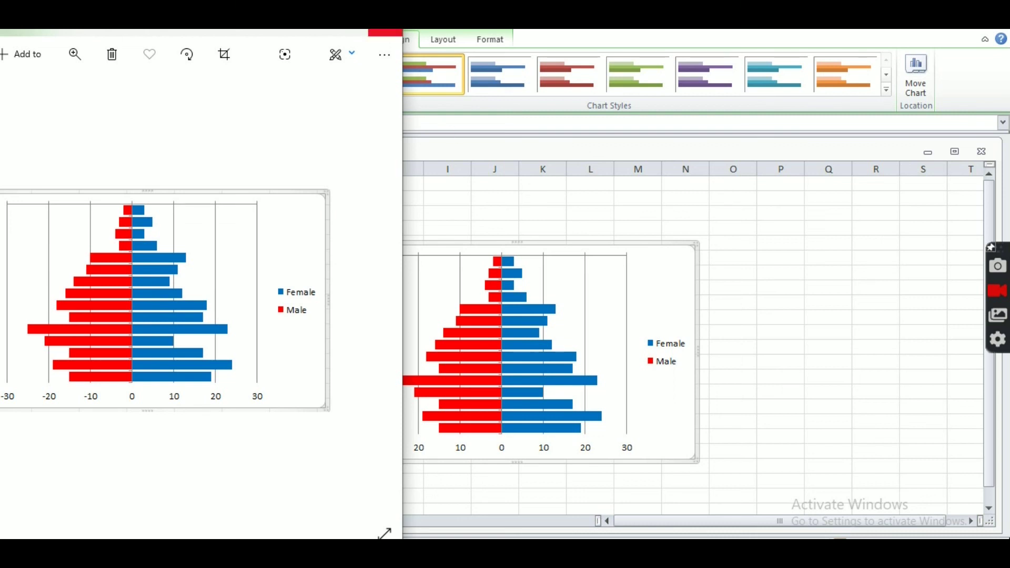
click(384, 32)
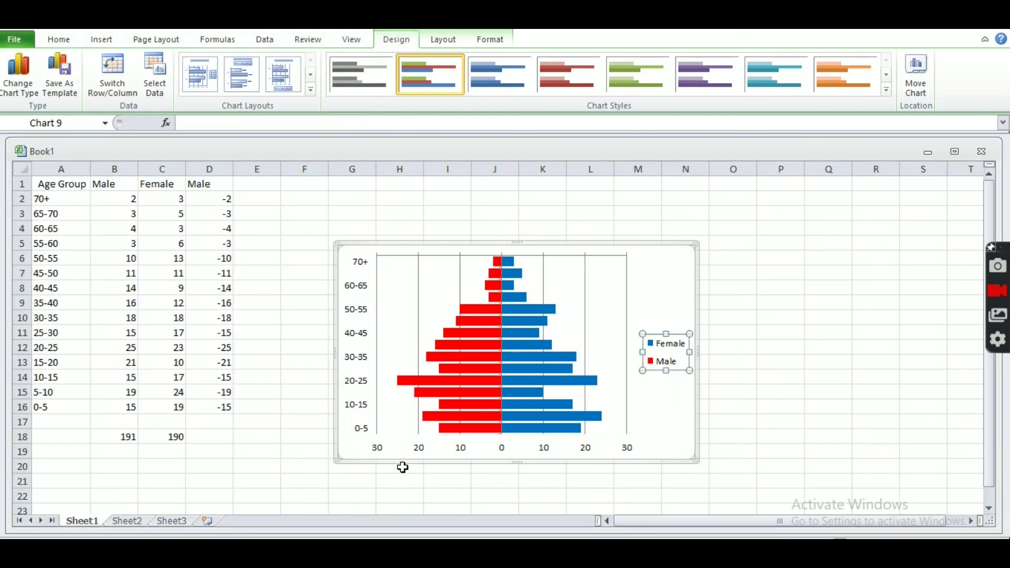